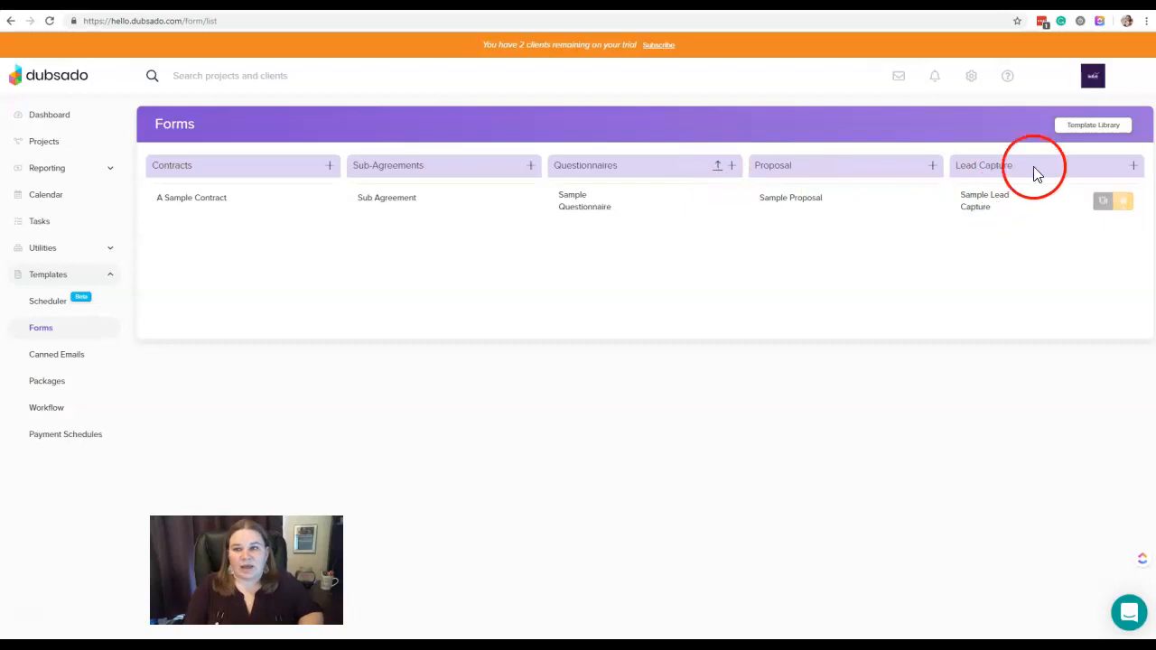
- Look at the template library's available form templates and return to the Forms list
click(1092, 127)
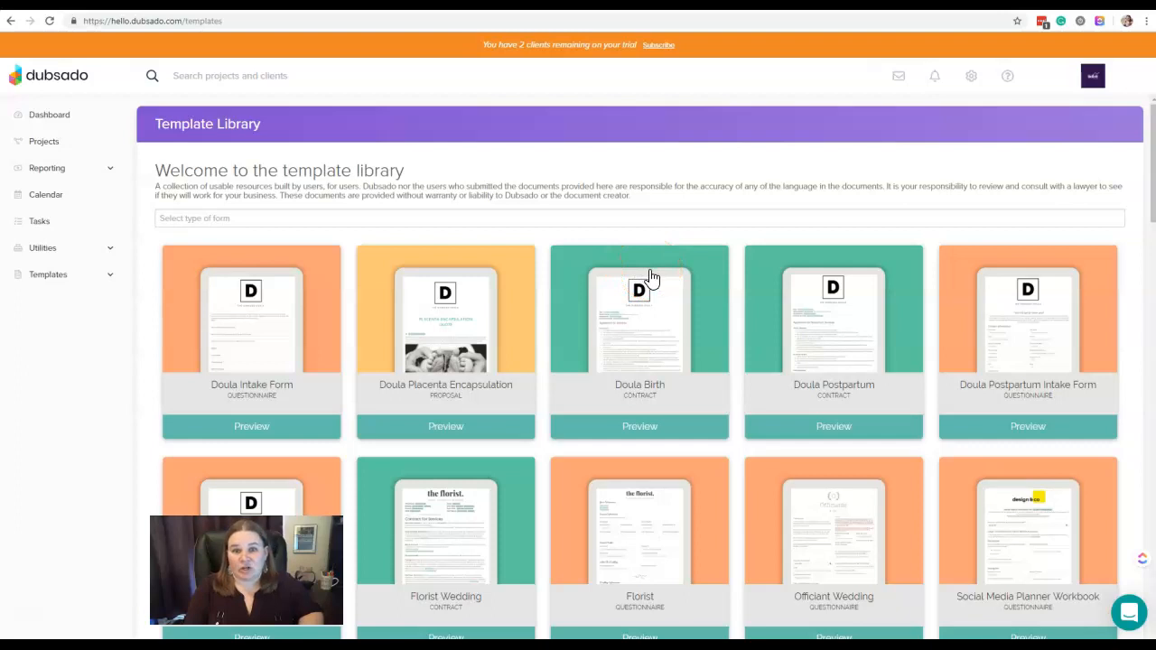
click(50, 276)
click(41, 328)
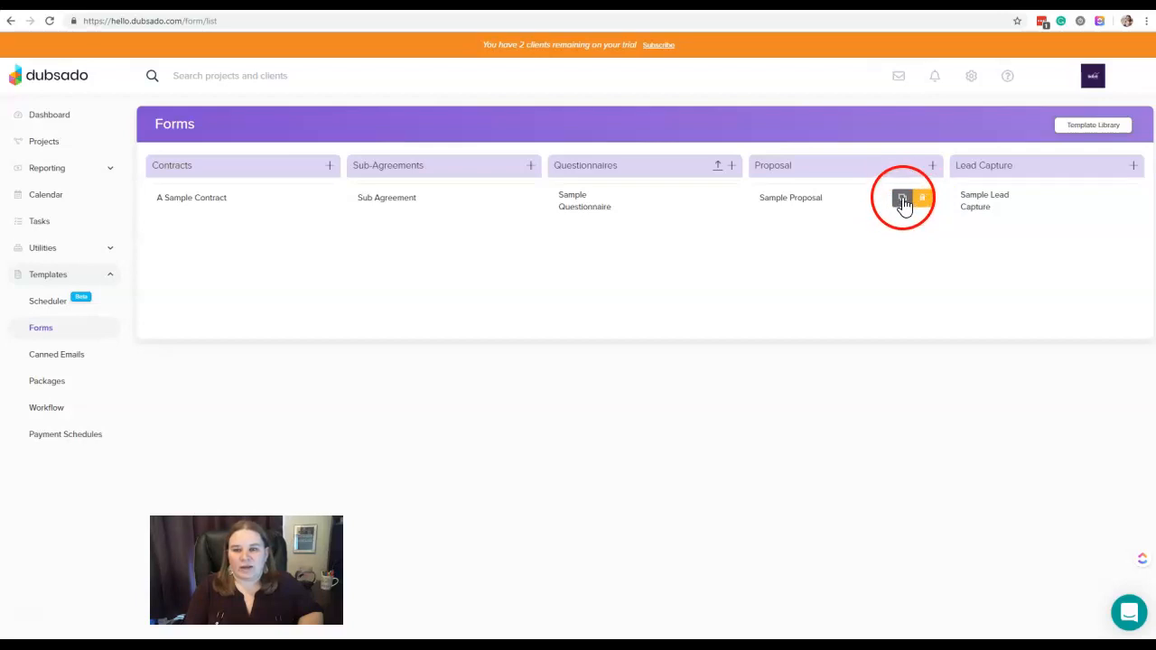
- Duplicate the Sample Proposal form and delete the copy
click(905, 201)
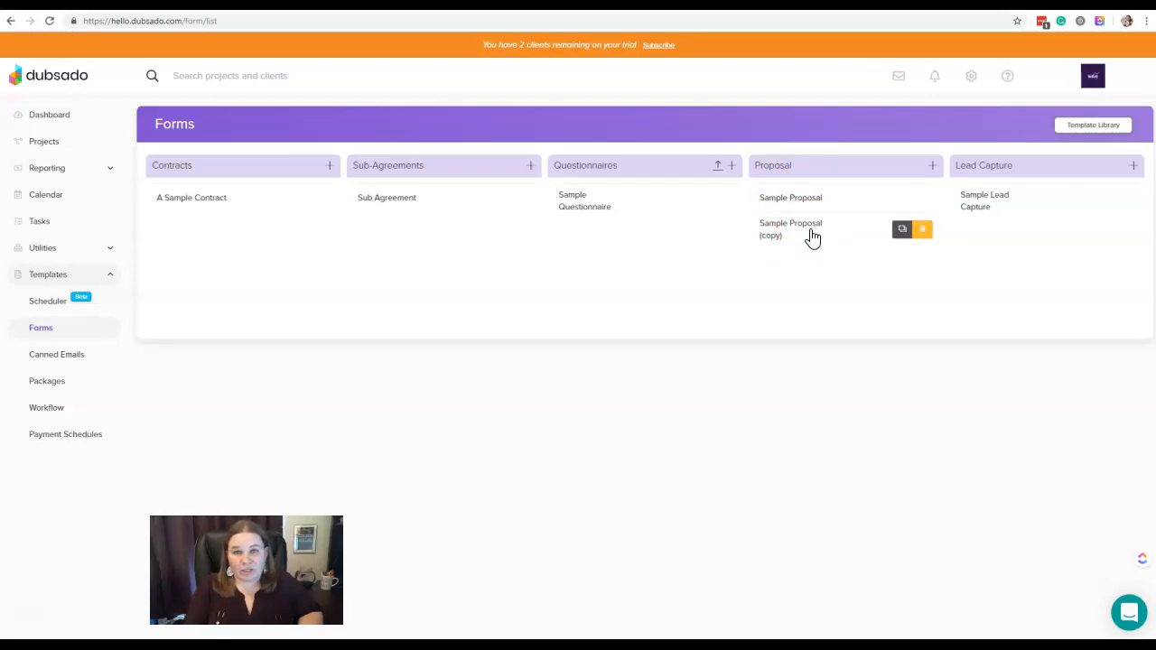
click(925, 233)
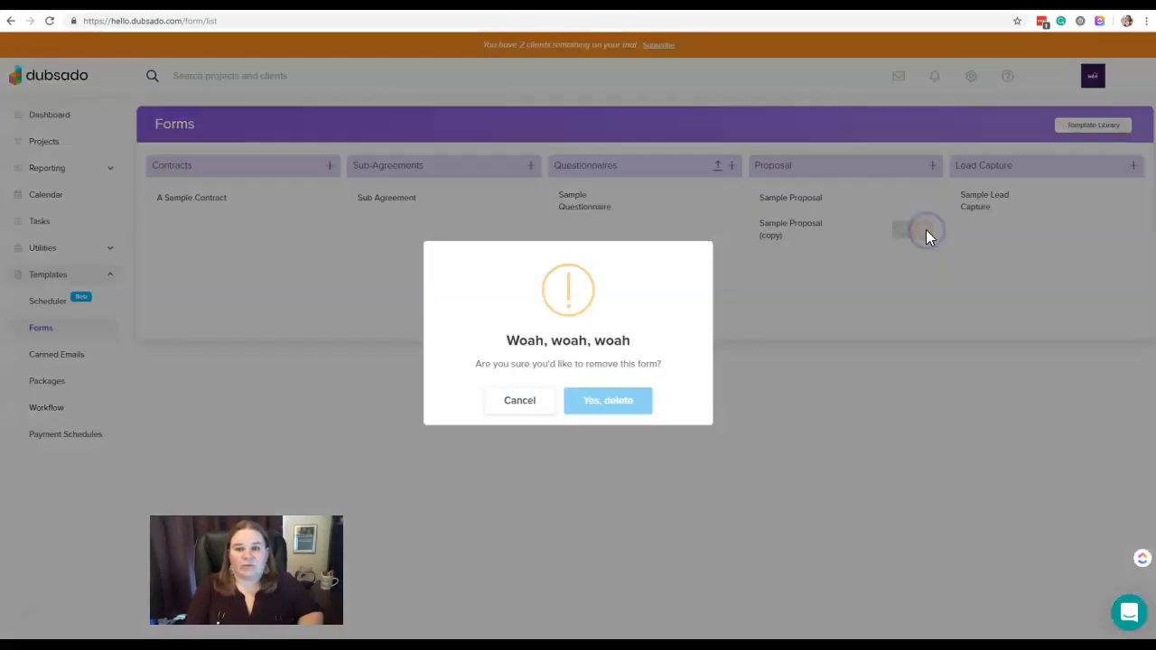
click(617, 408)
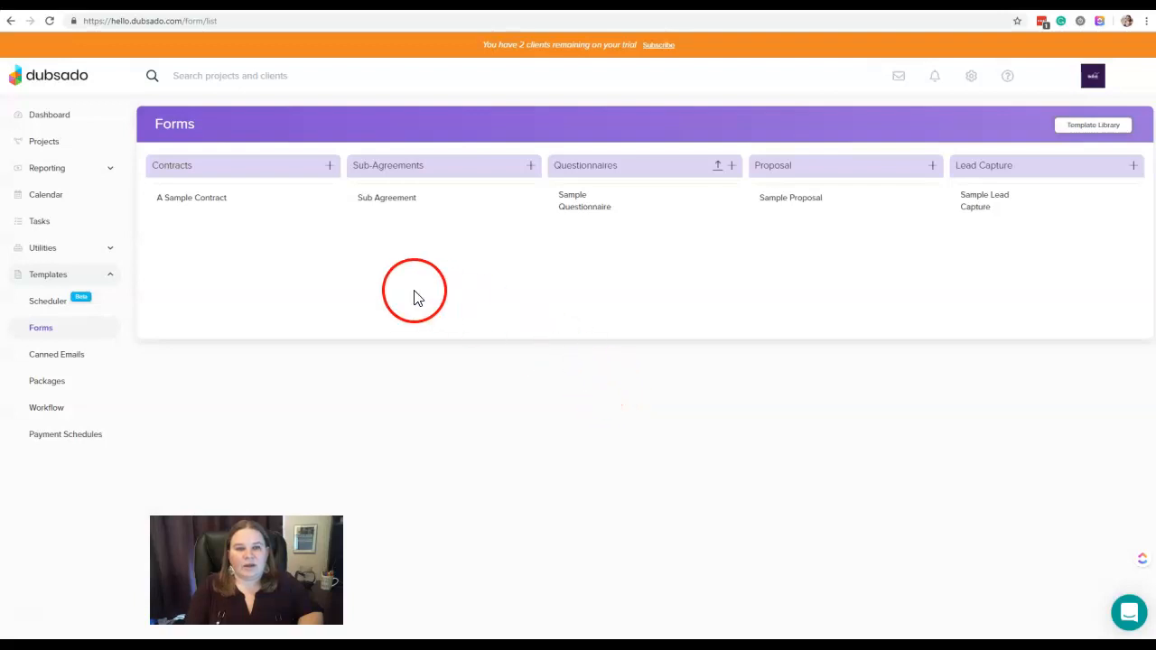
- Open A Sample Contract, review its contents down to the signature areas, and show the form's settings
mouse_move(207, 176)
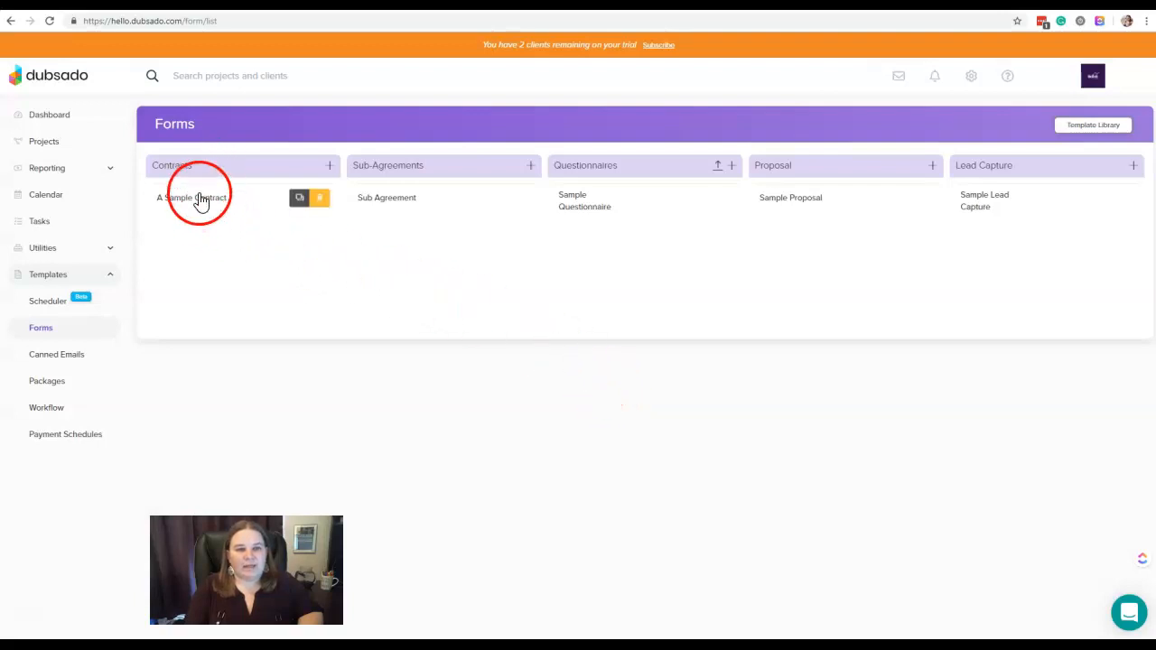
click(200, 207)
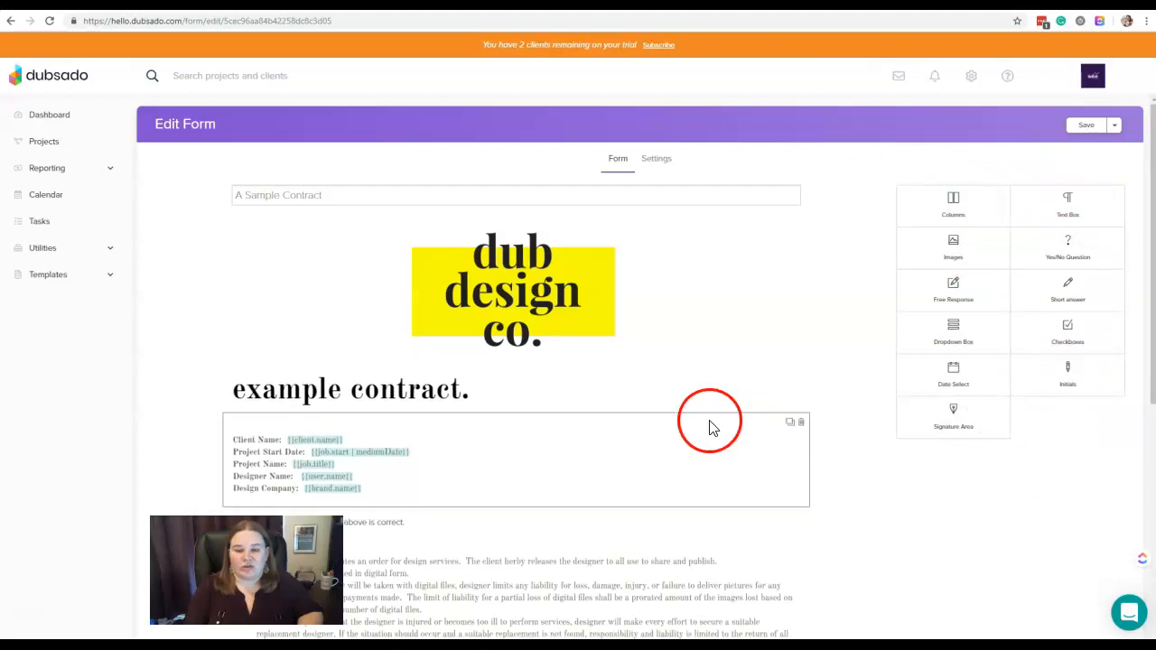
scroll(710, 345, down, 1)
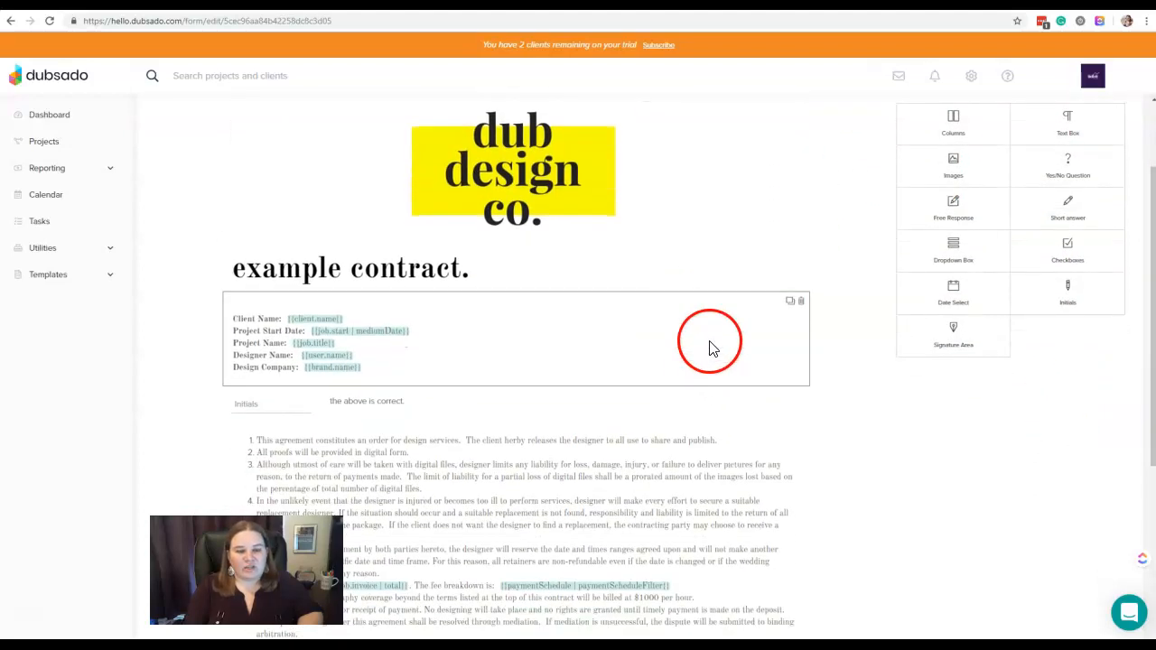
scroll(662, 361, down, 1)
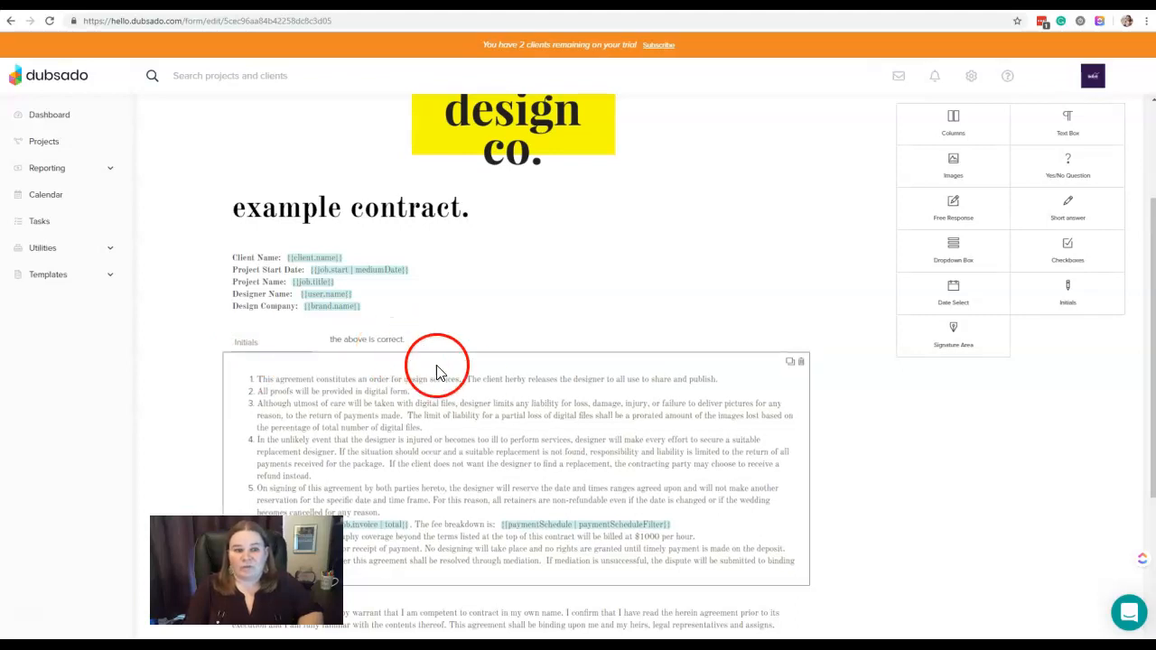
scroll(482, 361, down, 2)
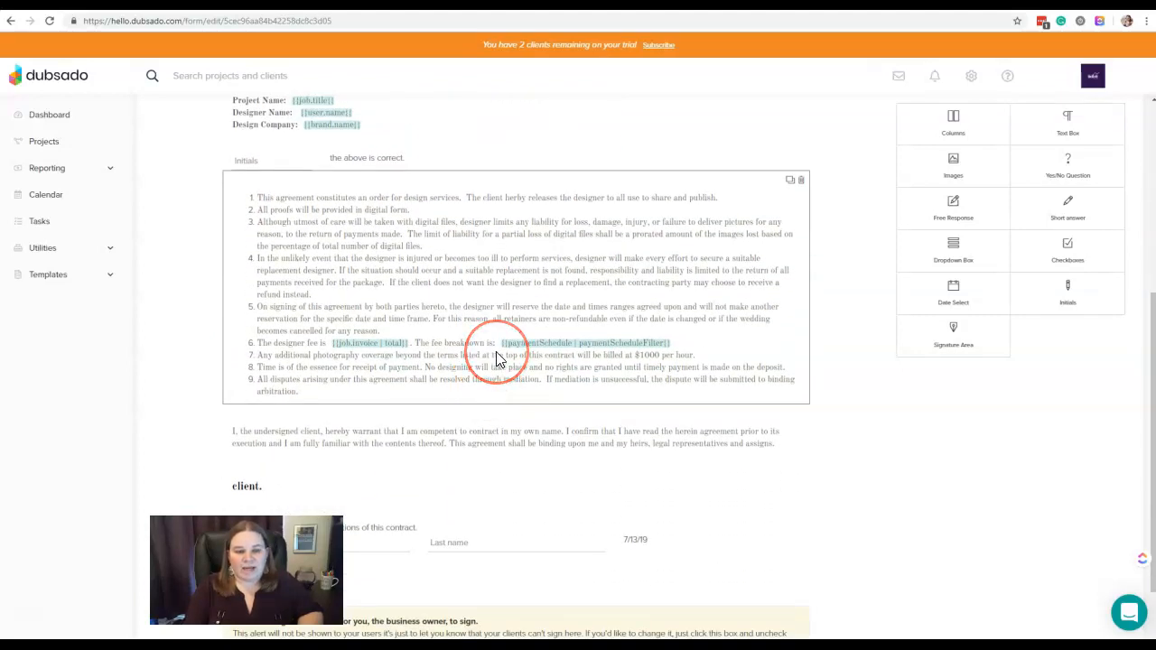
scroll(496, 359, down, 2)
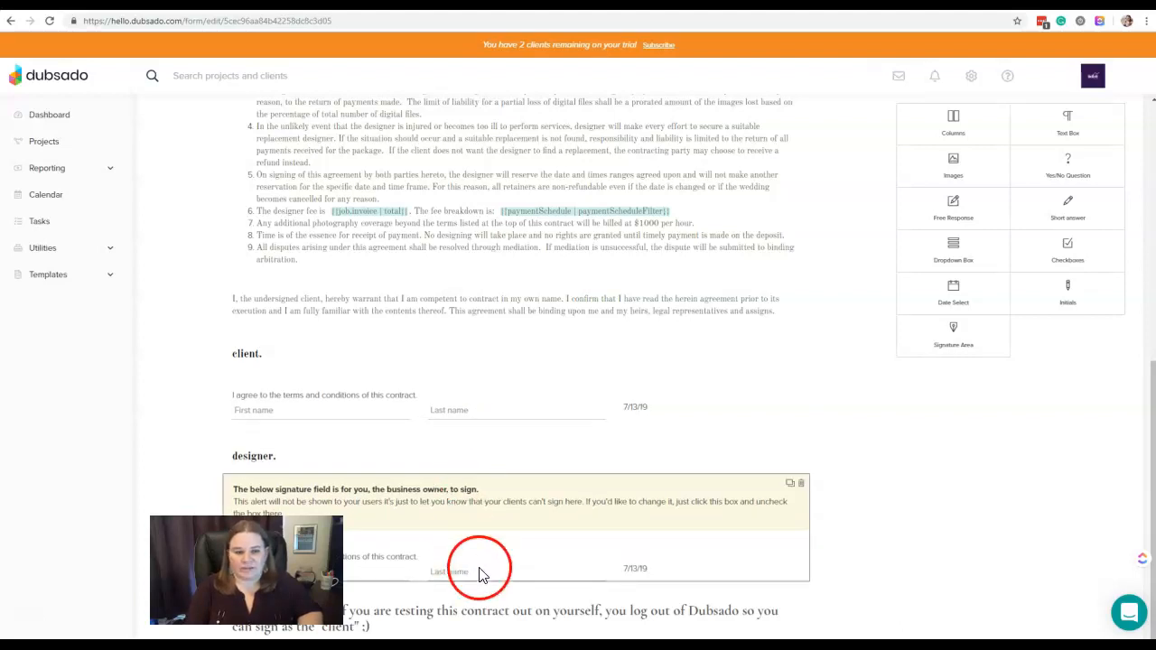
scroll(481, 557, up, 10)
click(655, 163)
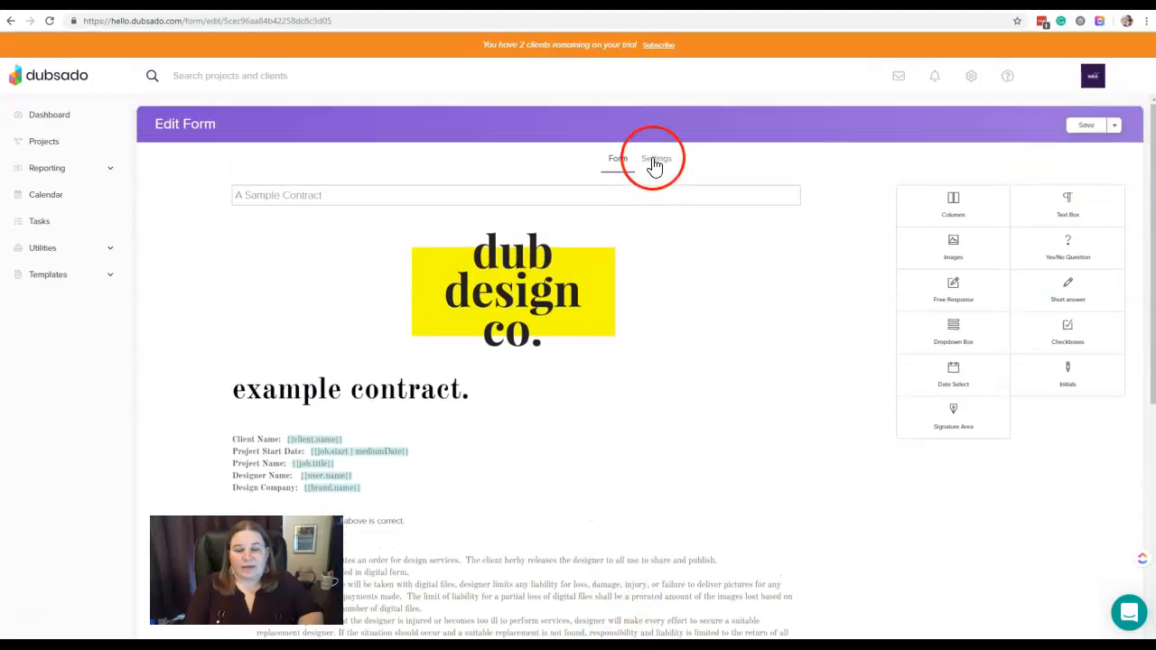
click(655, 163)
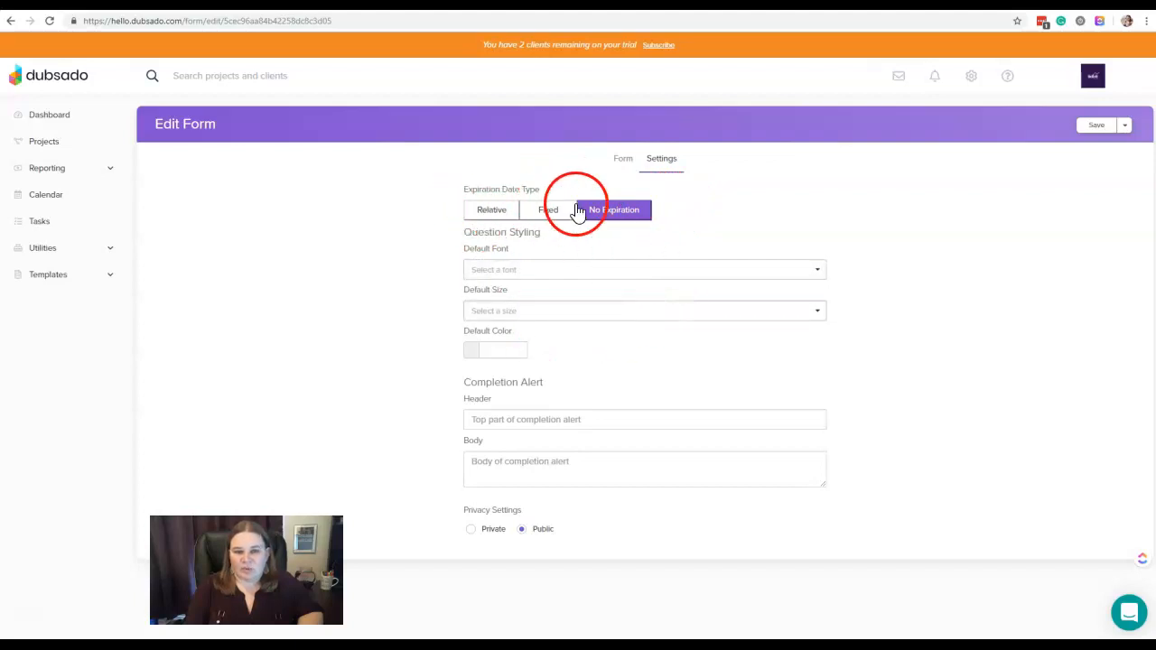
- Try a relative expiration date for the contract and look at the available job start and end reference options
click(495, 211)
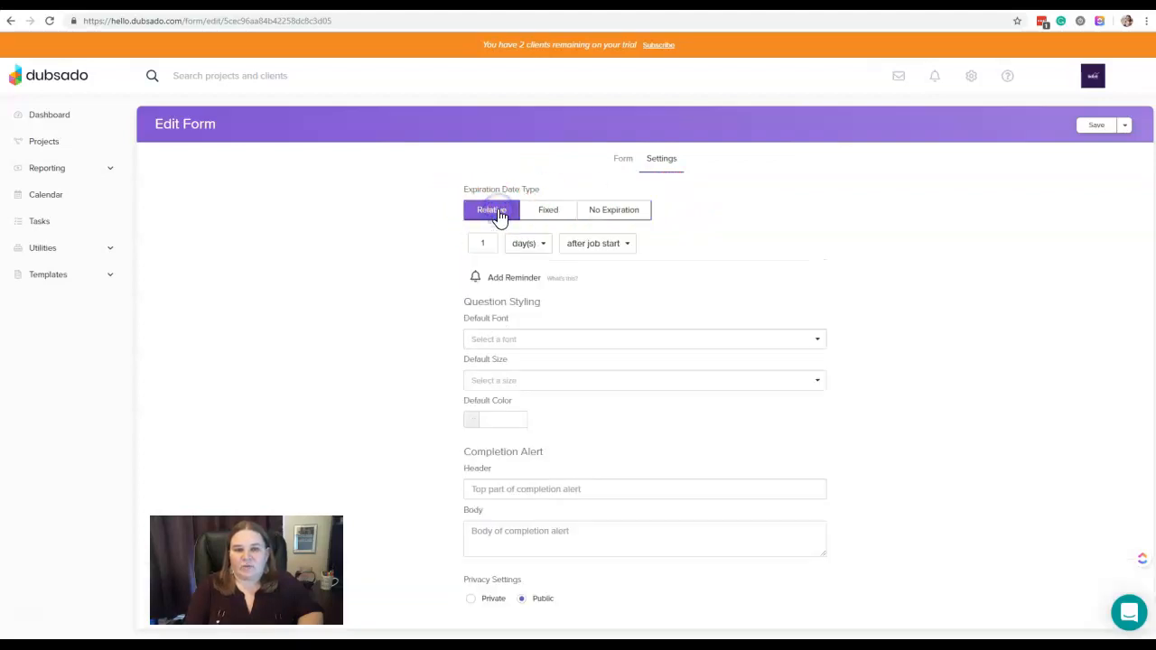
click(629, 244)
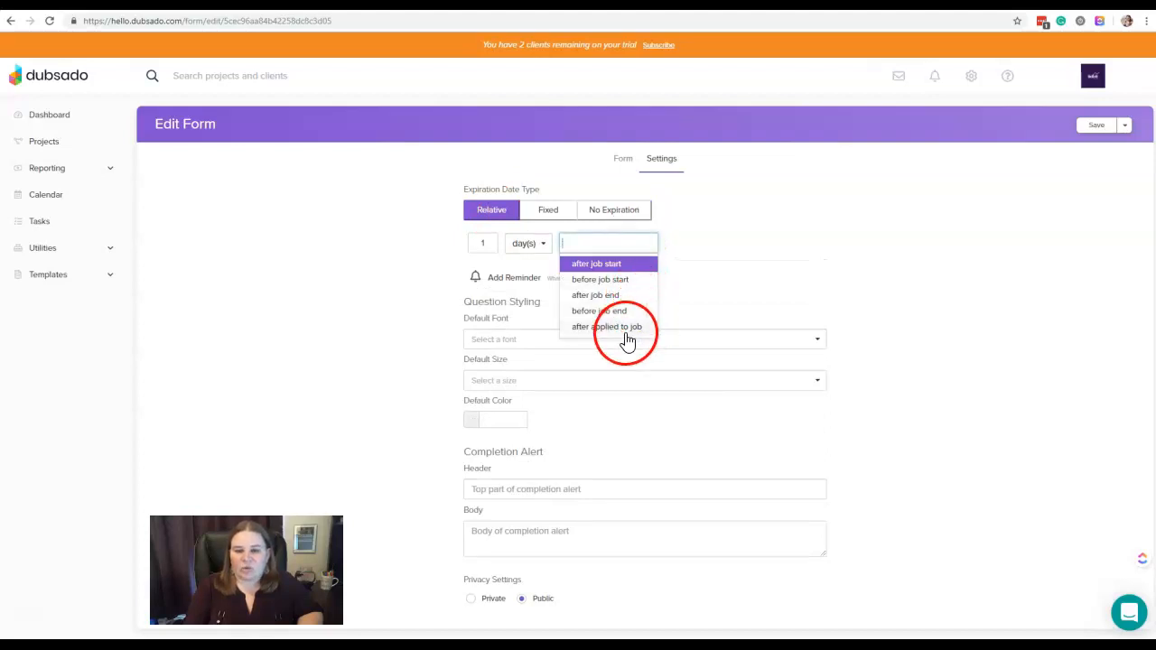
click(678, 242)
- Try a fixed contract expiration of 07/31/2019 9:00 AM and revert the expiration type to No Expiration
click(555, 220)
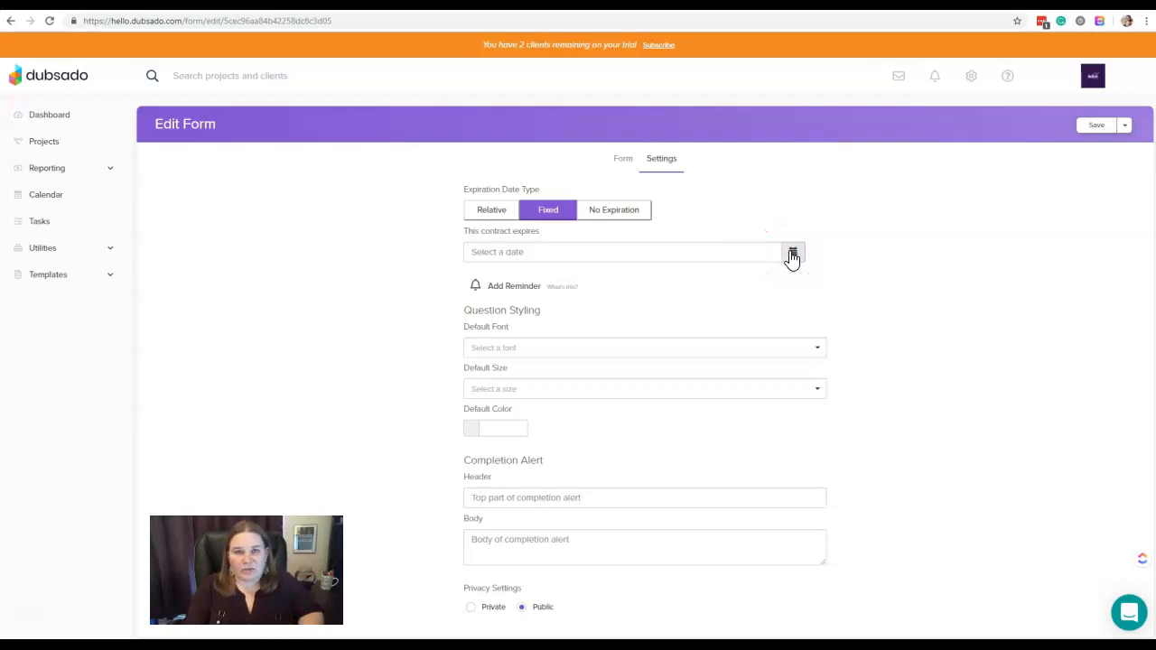
click(638, 245)
click(564, 217)
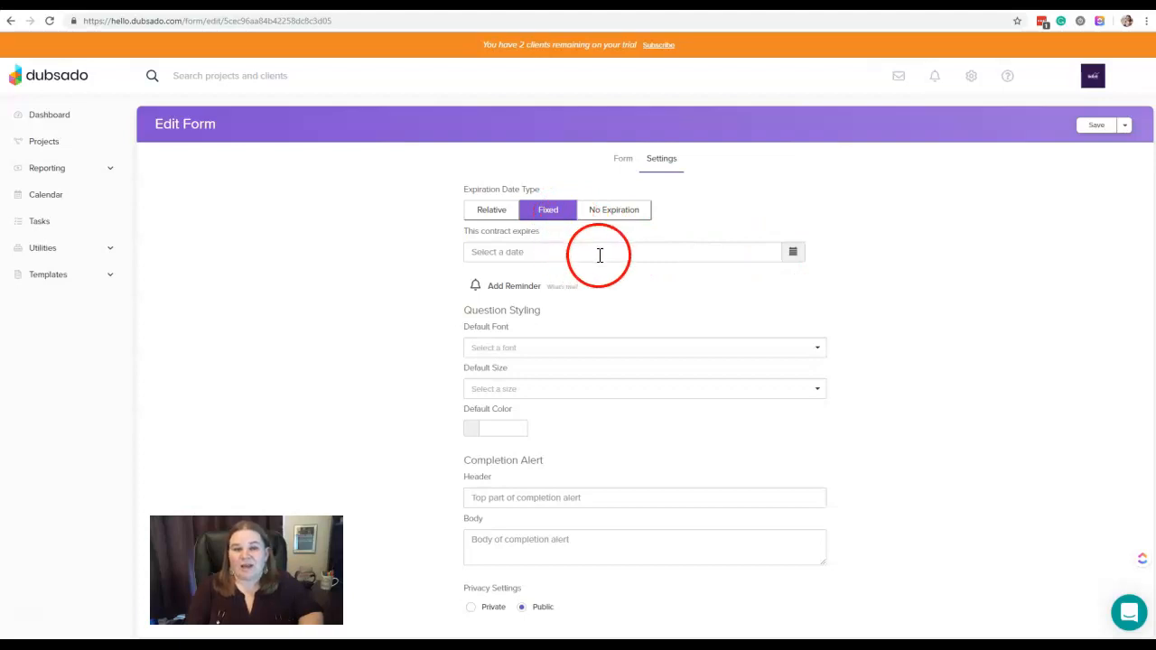
click(793, 255)
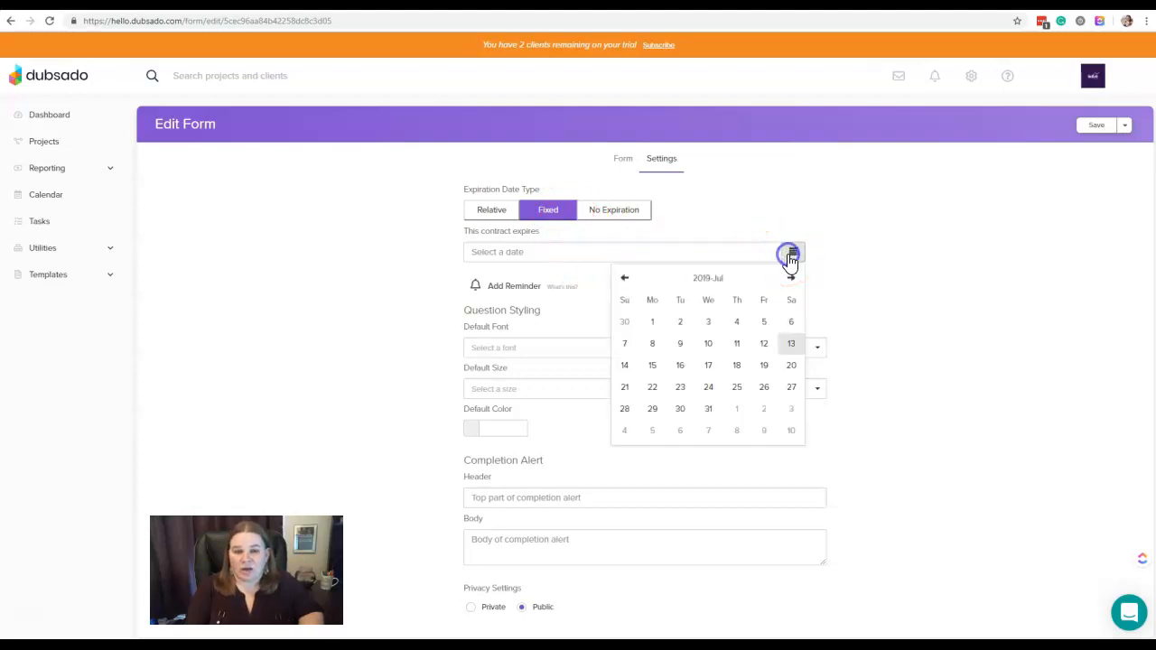
click(712, 412)
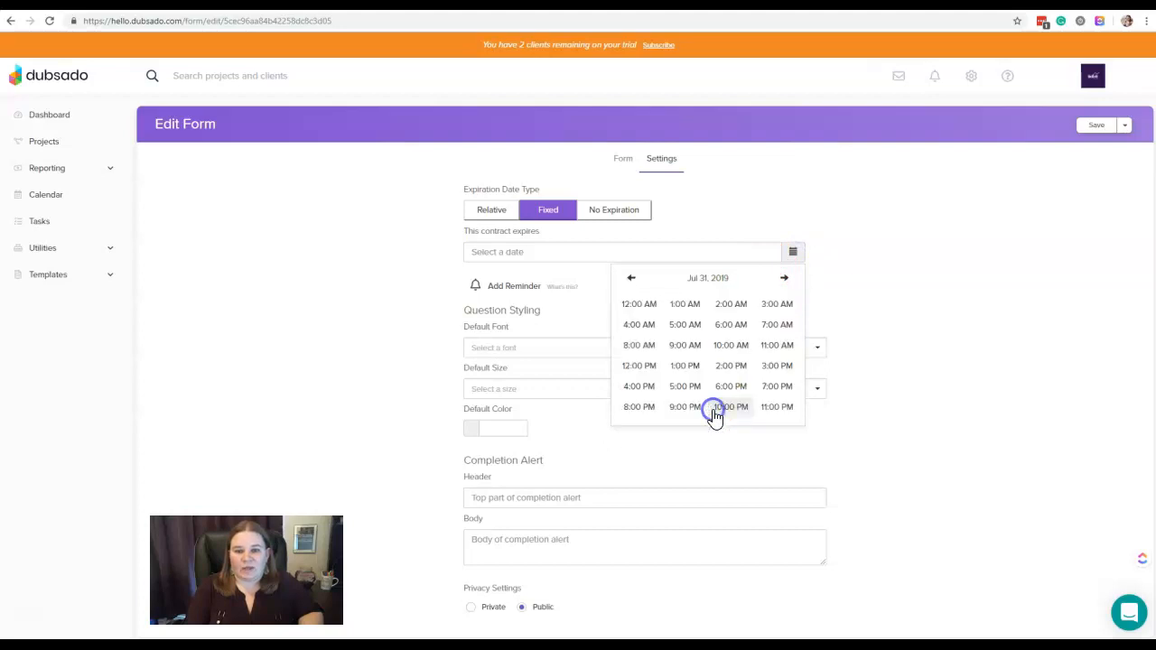
click(683, 346)
click(639, 305)
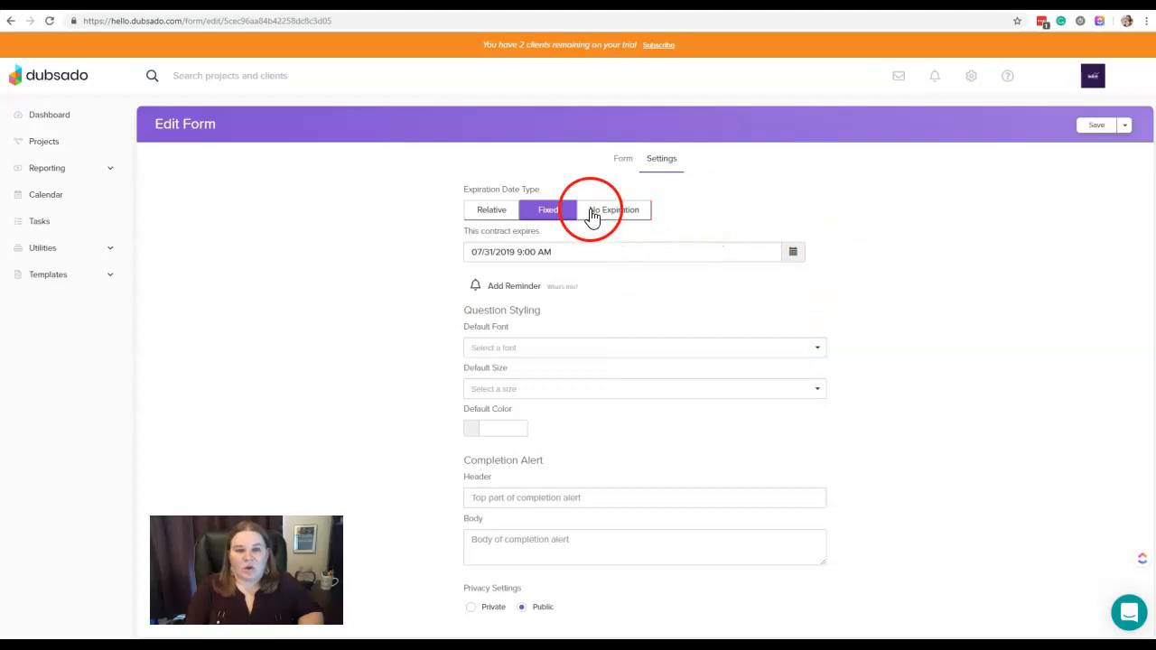
click(629, 211)
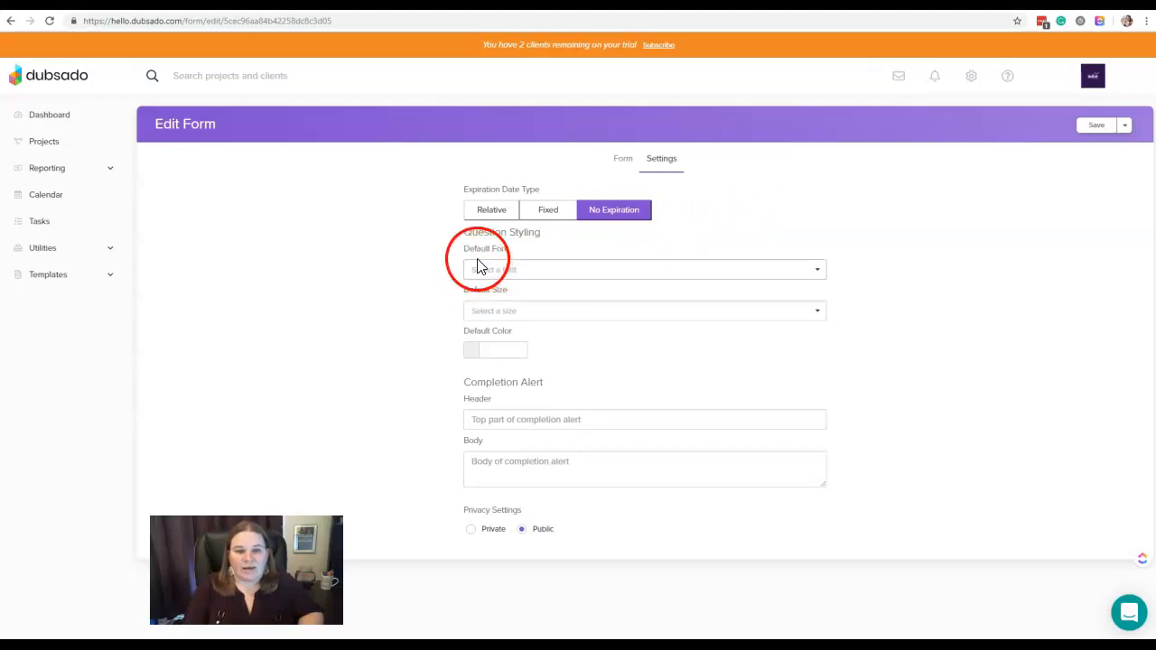
- Look through the default font and default size choices for question styling without selecting any
click(584, 263)
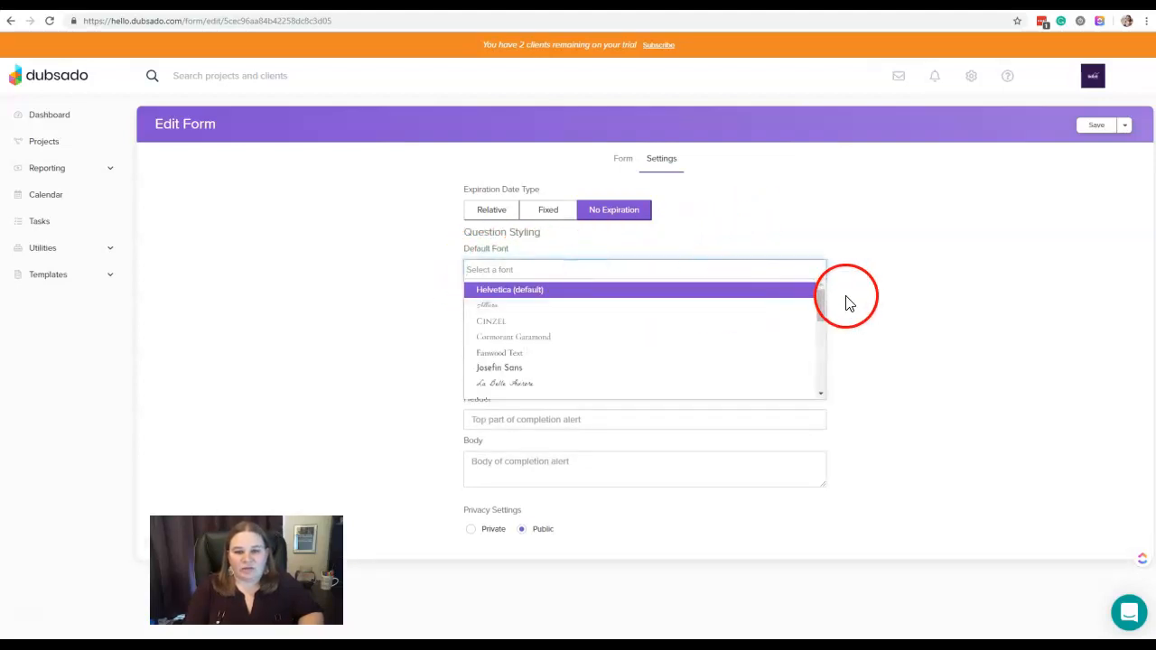
drag(823, 301, 819, 364)
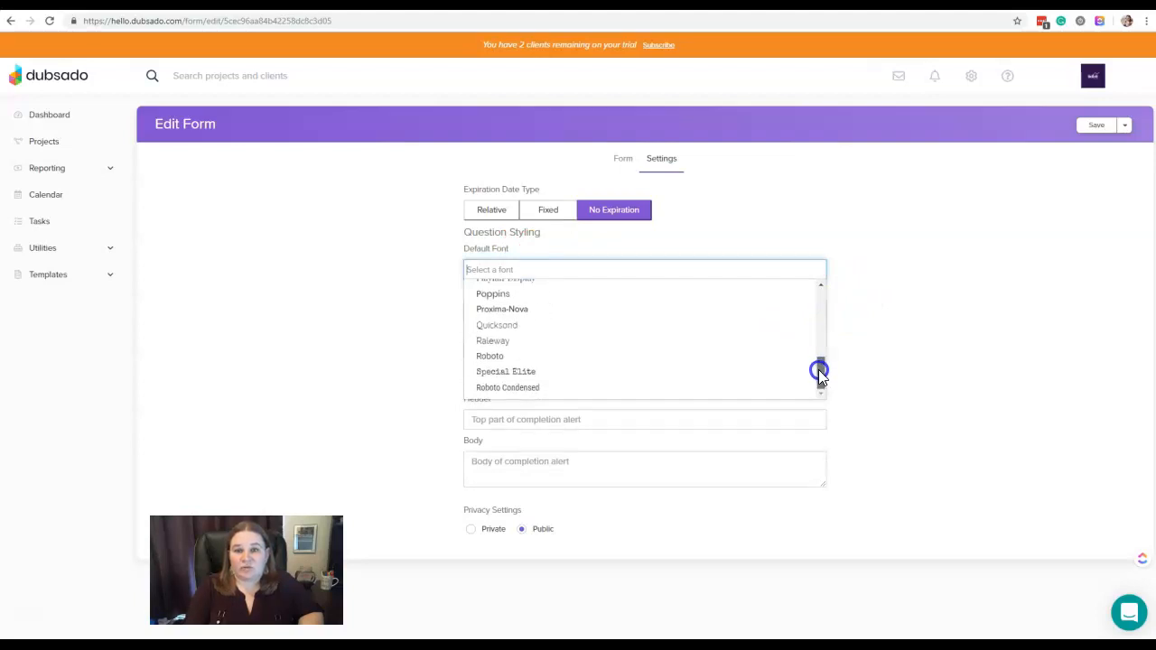
click(852, 306)
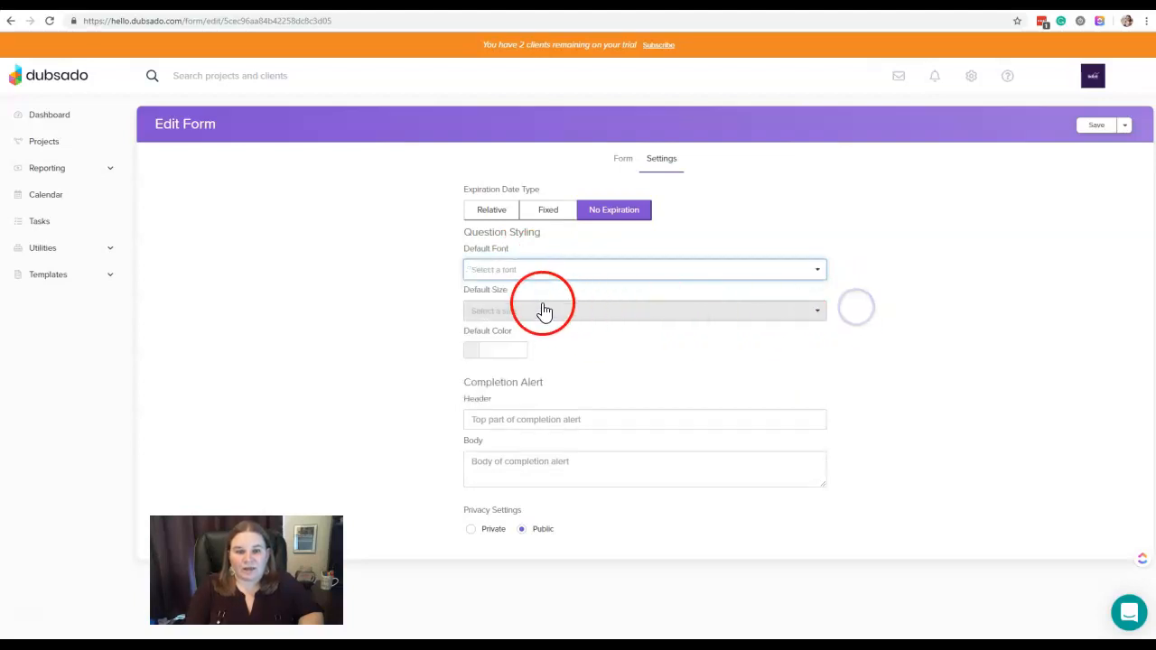
click(607, 313)
mouse_move(824, 335)
mouse_down()
mouse_move(820, 394)
mouse_move(825, 335)
mouse_up()
click(867, 299)
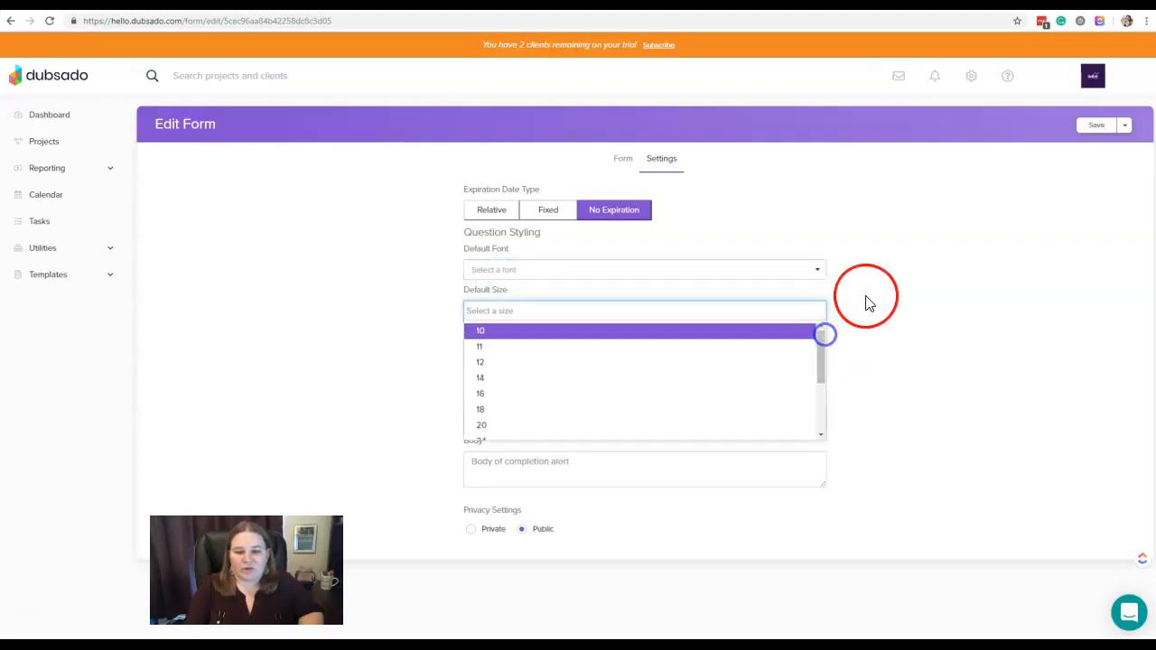
- Set the default question color to the muted red A56868
click(521, 350)
mouse_move(532, 372)
mouse_down()
mouse_move(499, 389)
mouse_move(509, 421)
mouse_move(518, 377)
mouse_move(498, 391)
mouse_up()
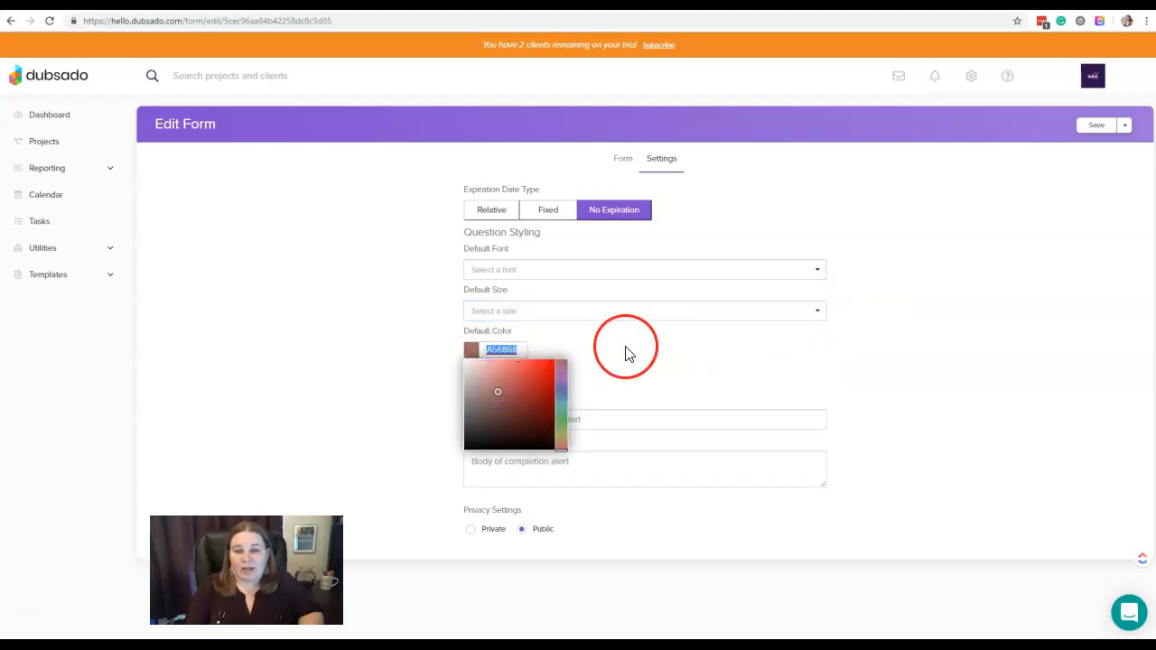
click(605, 352)
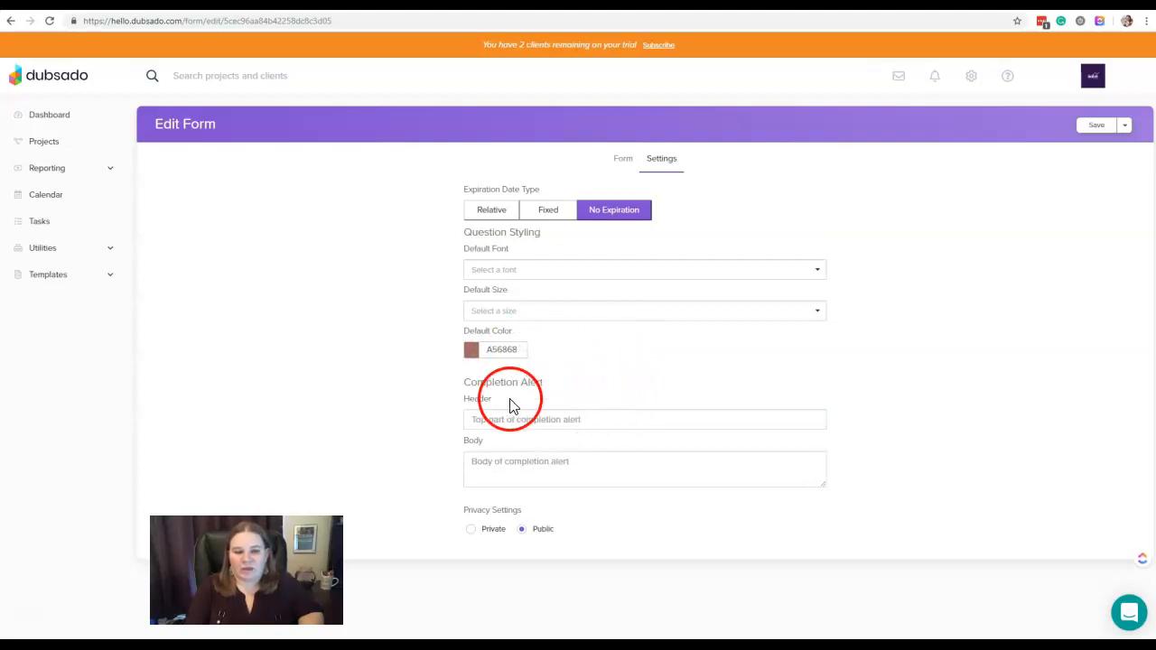
- Fill in the completion alert with the header "Thank You!" and the body "Your contract has been recorded."
click(565, 416)
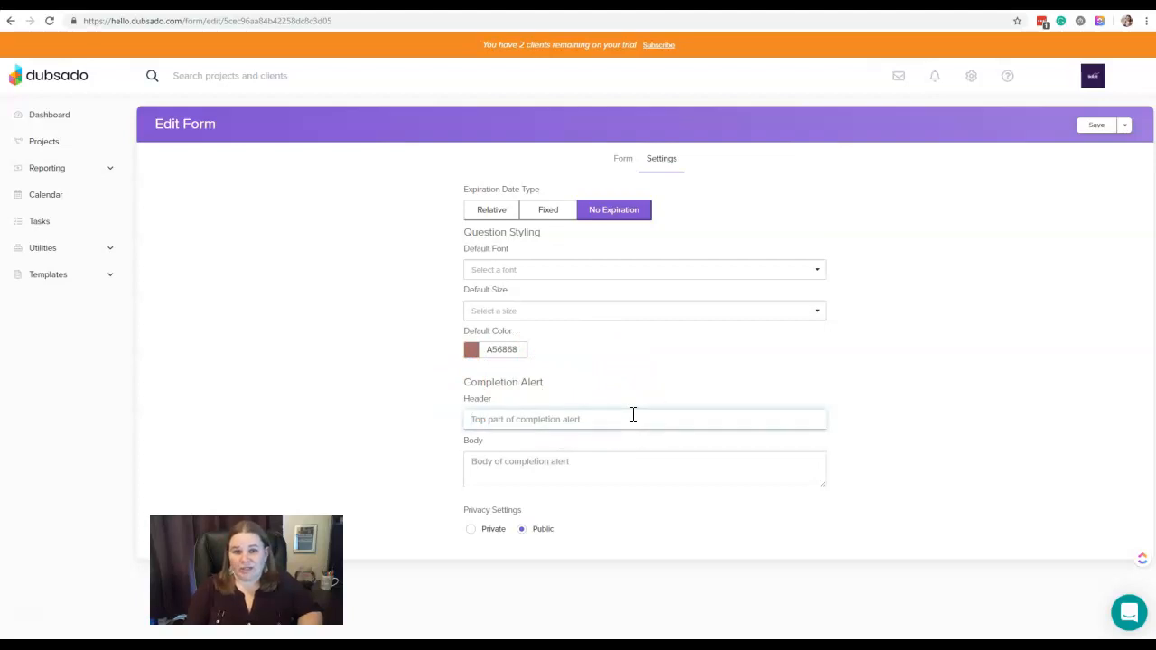
mouse_move(553, 416)
mouse_down()
mouse_move(459, 419)
mouse_move(592, 423)
mouse_up()
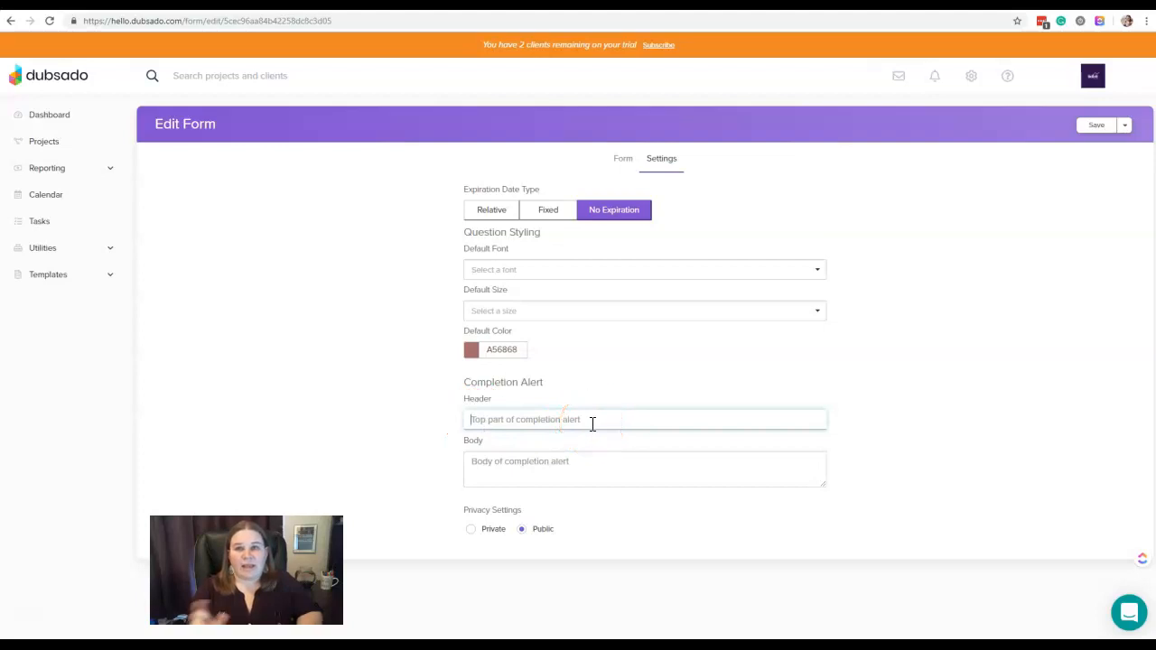
click(593, 428)
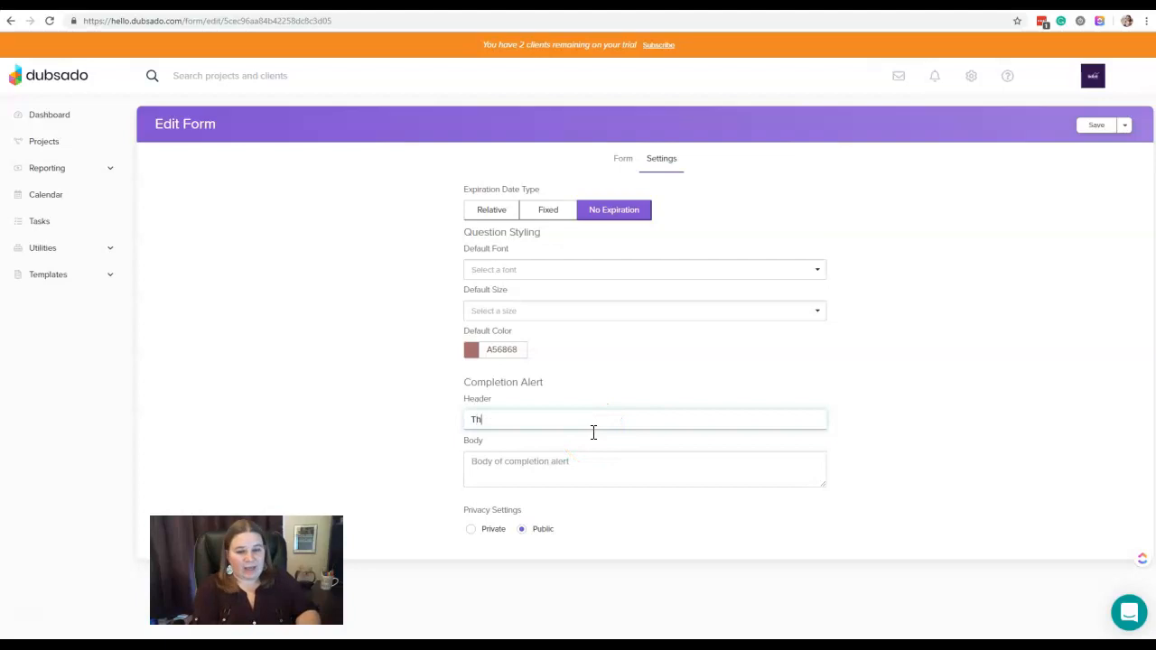
click(599, 461)
text(Your contract has been recorded.)
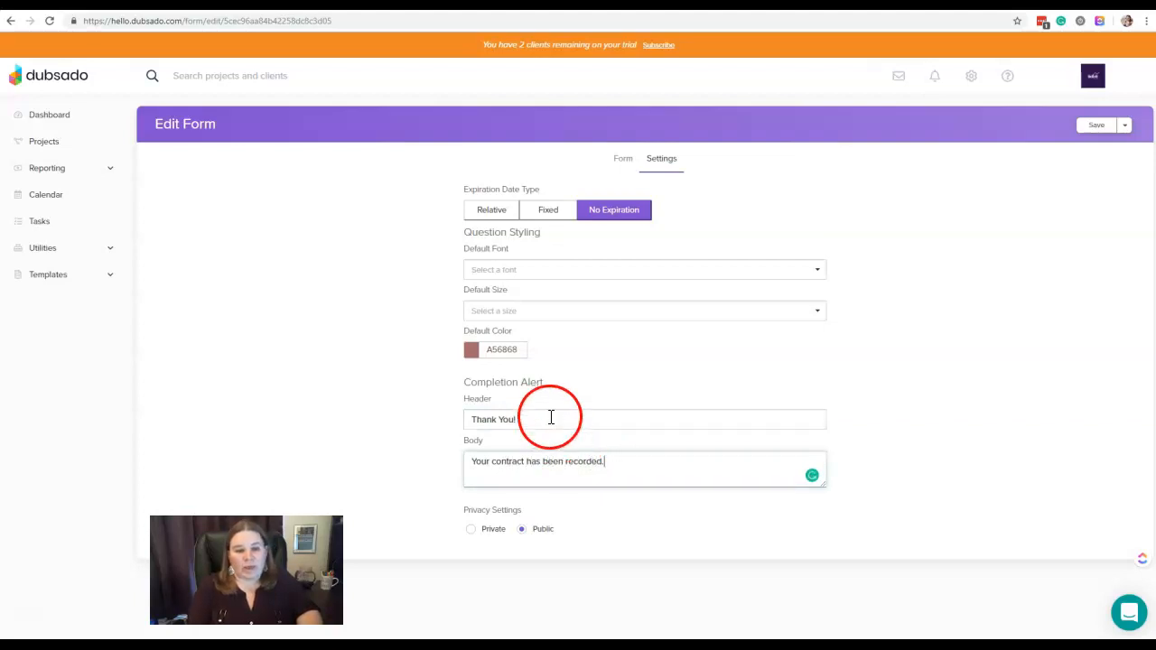
- Set the completion alert header to "You're Booked!" and its body to "Thank you for signing your contract! I can't wait to get started."
drag(550, 418, 414, 421)
text(You're Booked!)
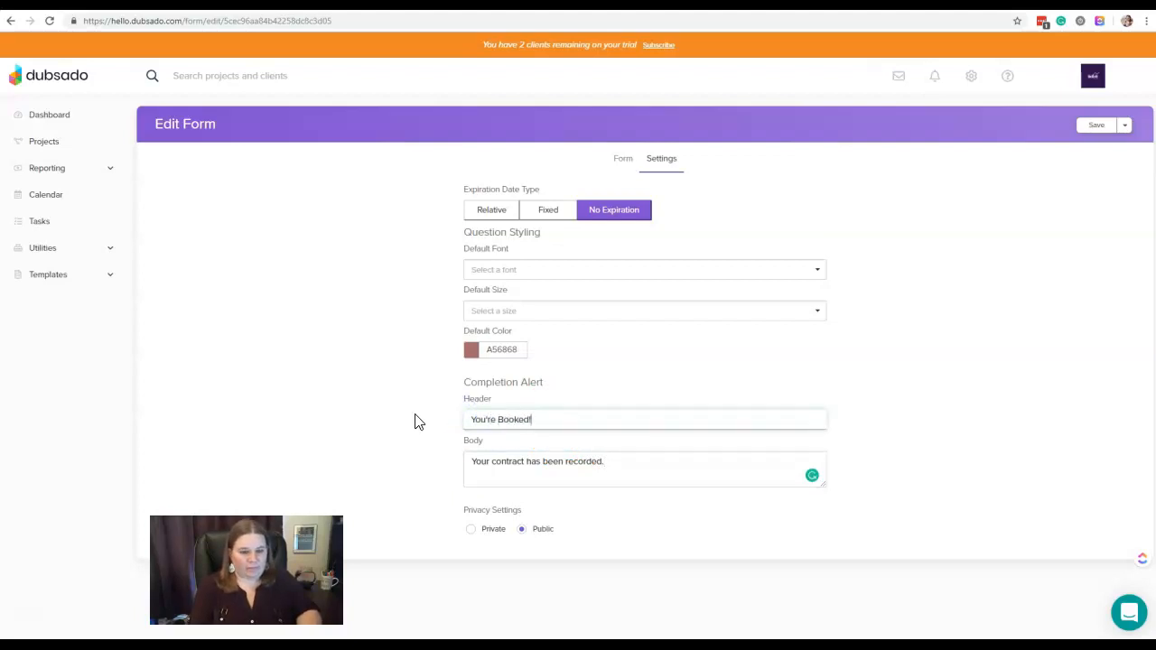
drag(608, 460, 448, 462)
text(Than)
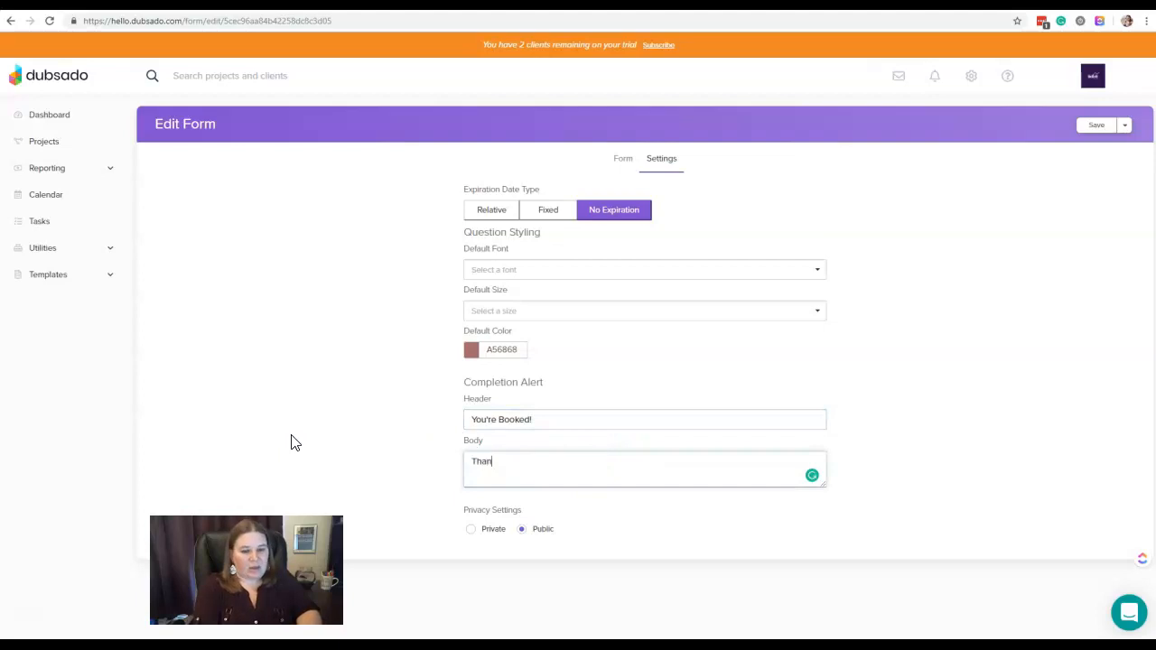
text(k you for signing your contract)
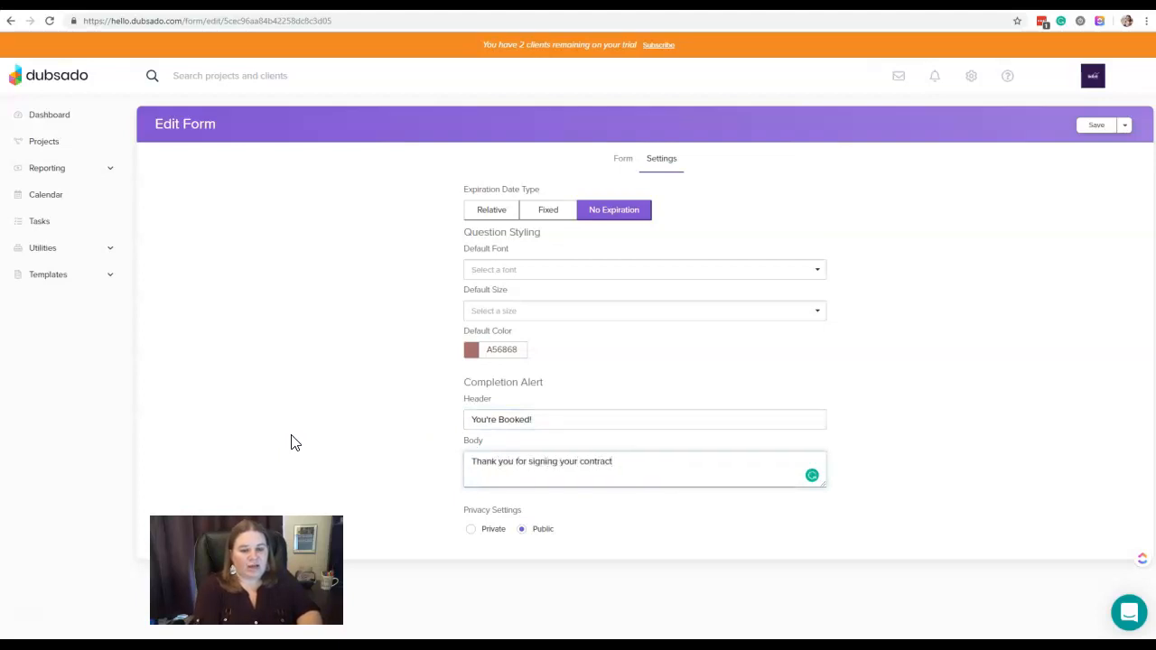
text(! I can't wait to get started.)
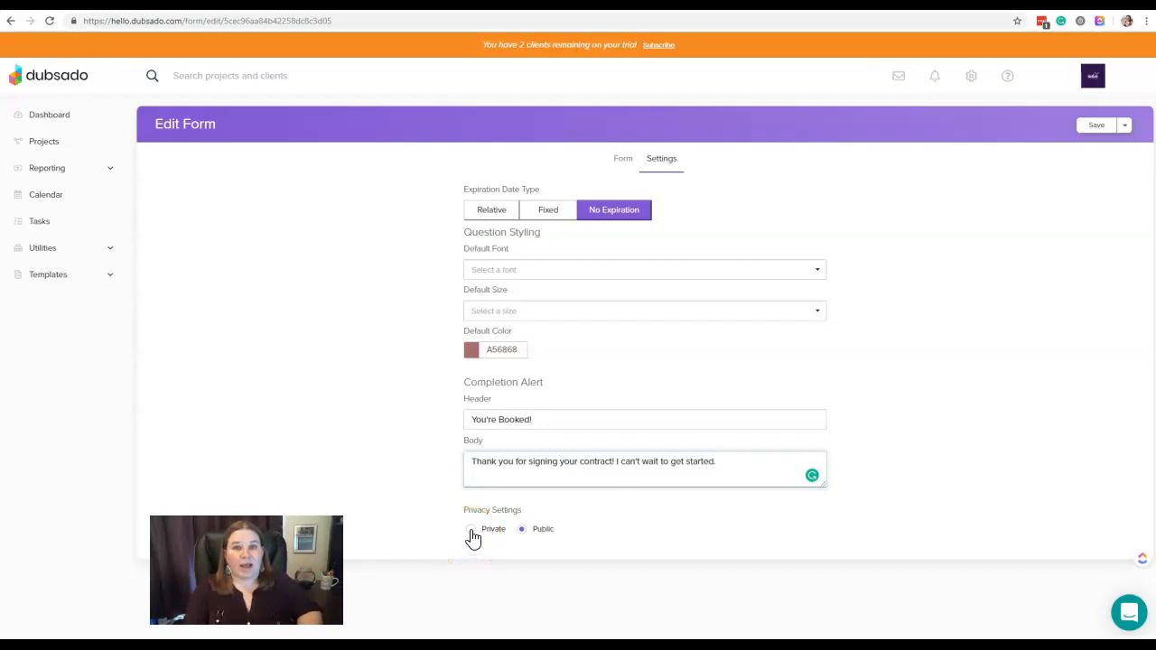
- Choose Public as the contract's privacy setting and return to the form's content editor
click(543, 540)
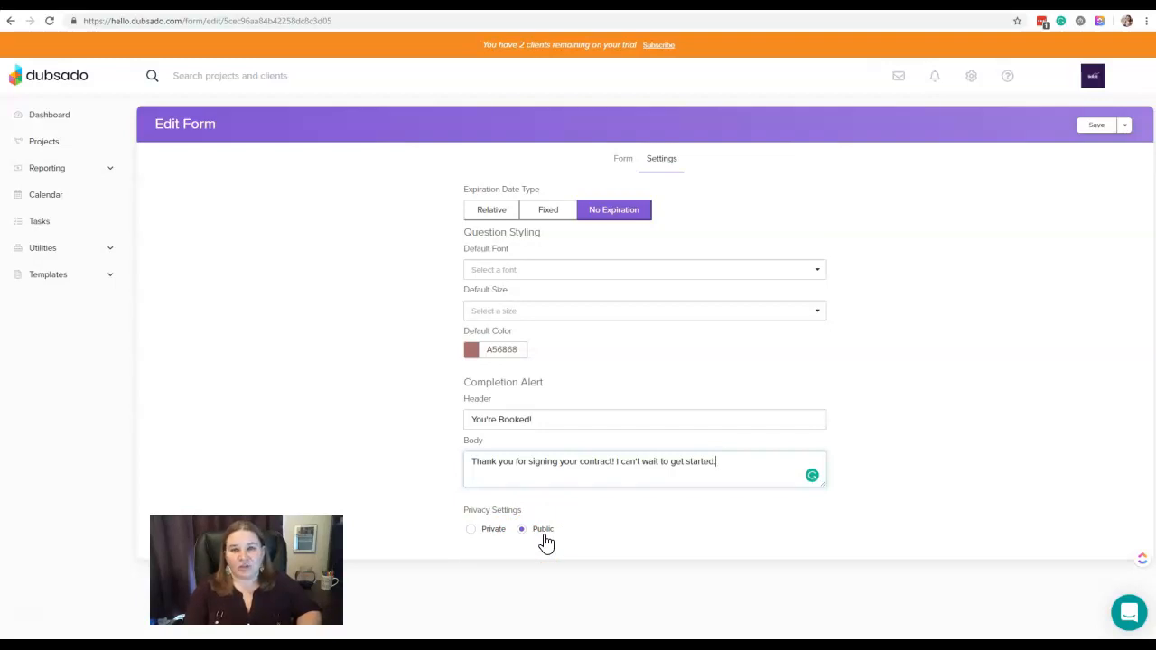
click(552, 534)
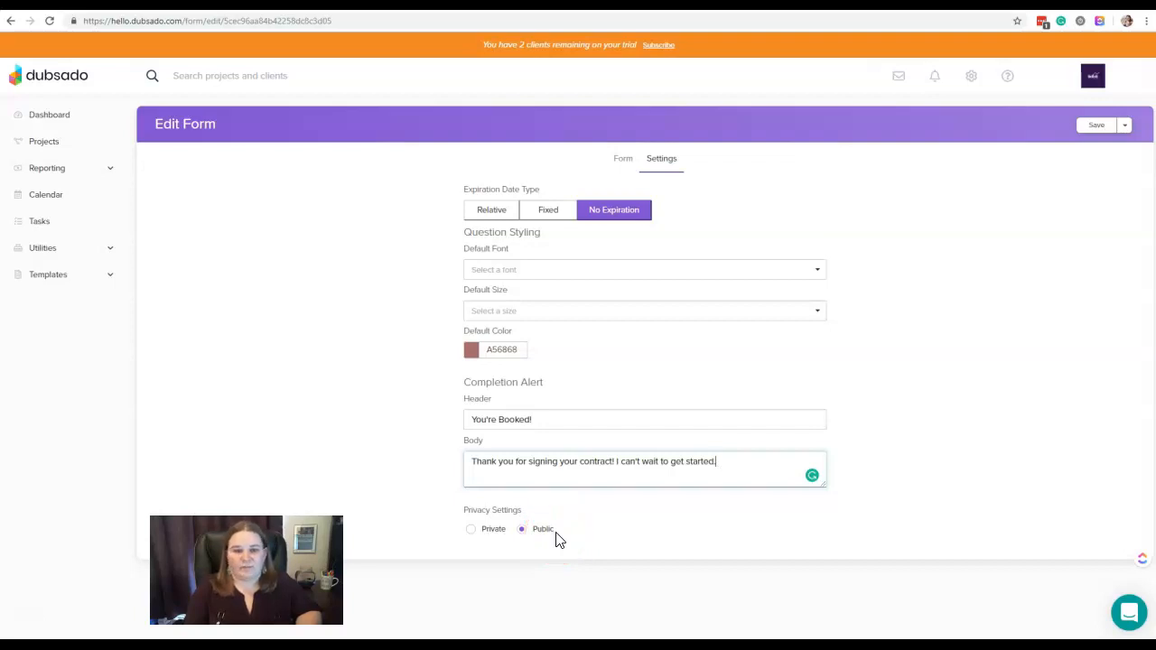
click(619, 160)
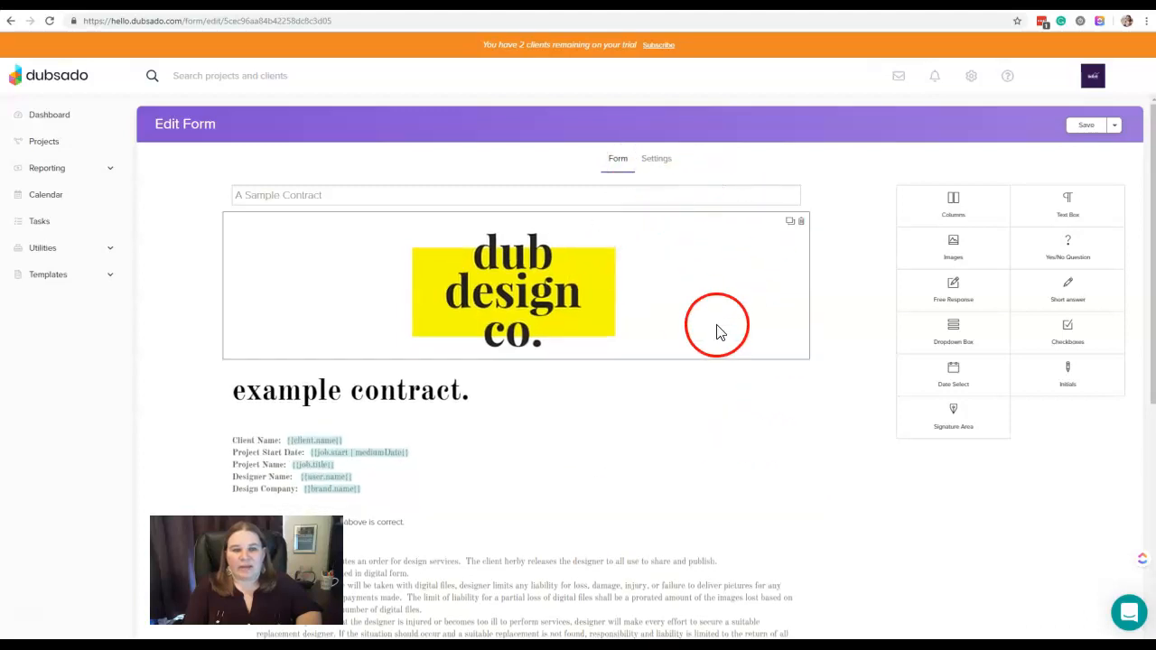
- Review the additional save options for the sample contract: Save and Close, Save As, and Save and Preview
click(1116, 127)
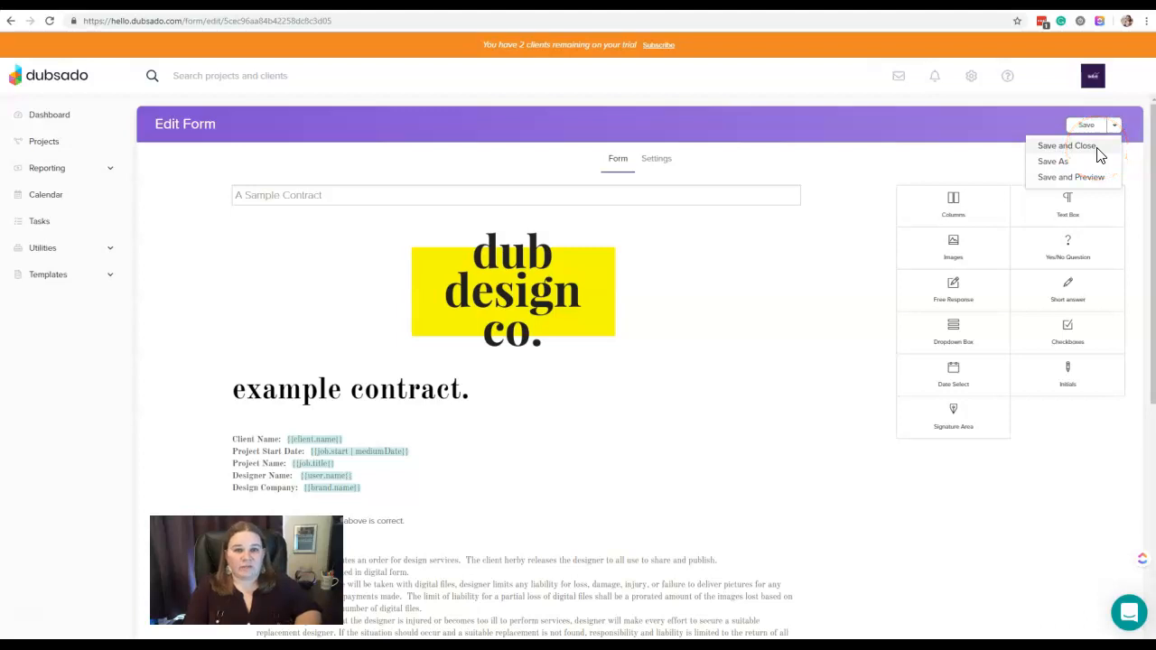
click(1059, 160)
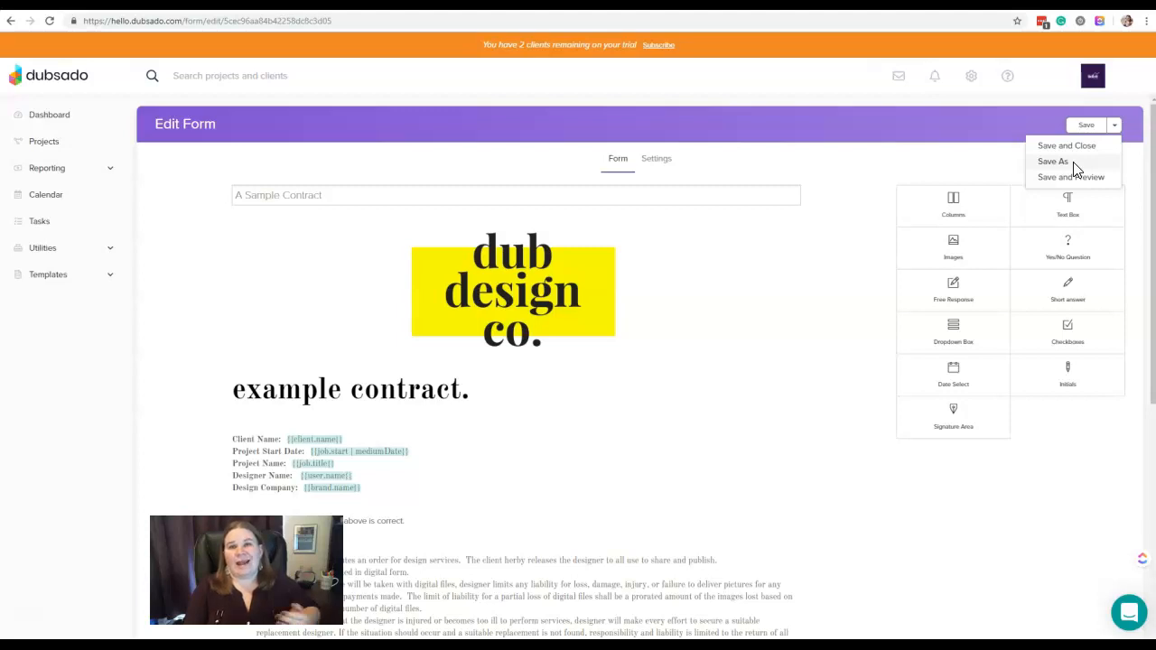
click(1073, 162)
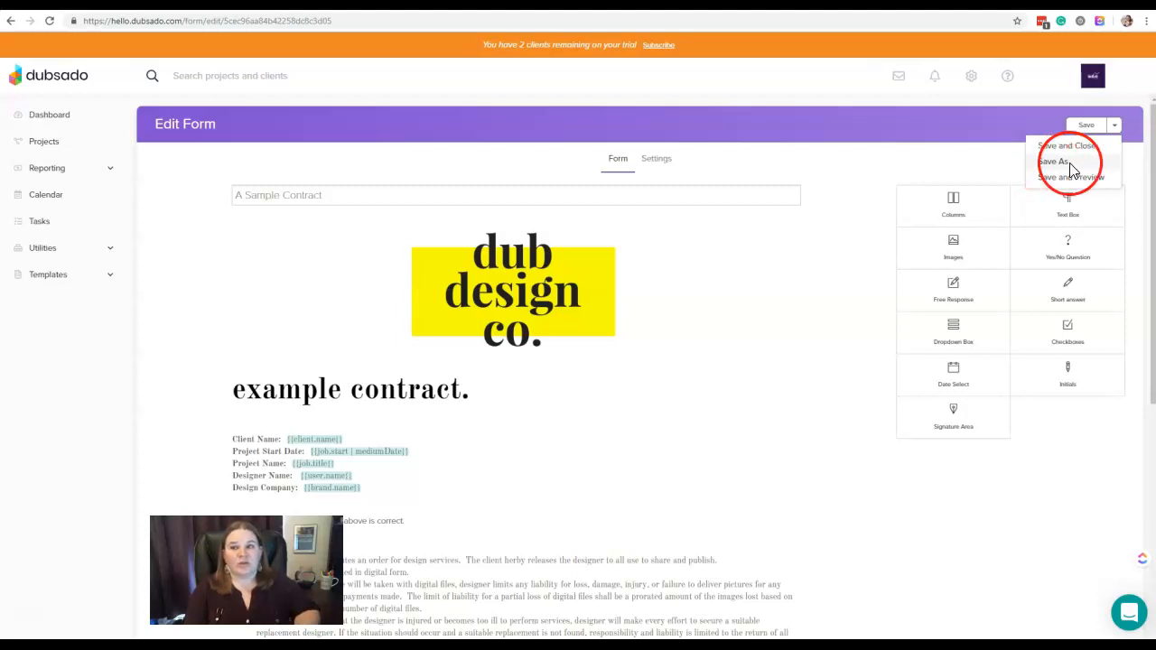
click(1049, 185)
click(1112, 185)
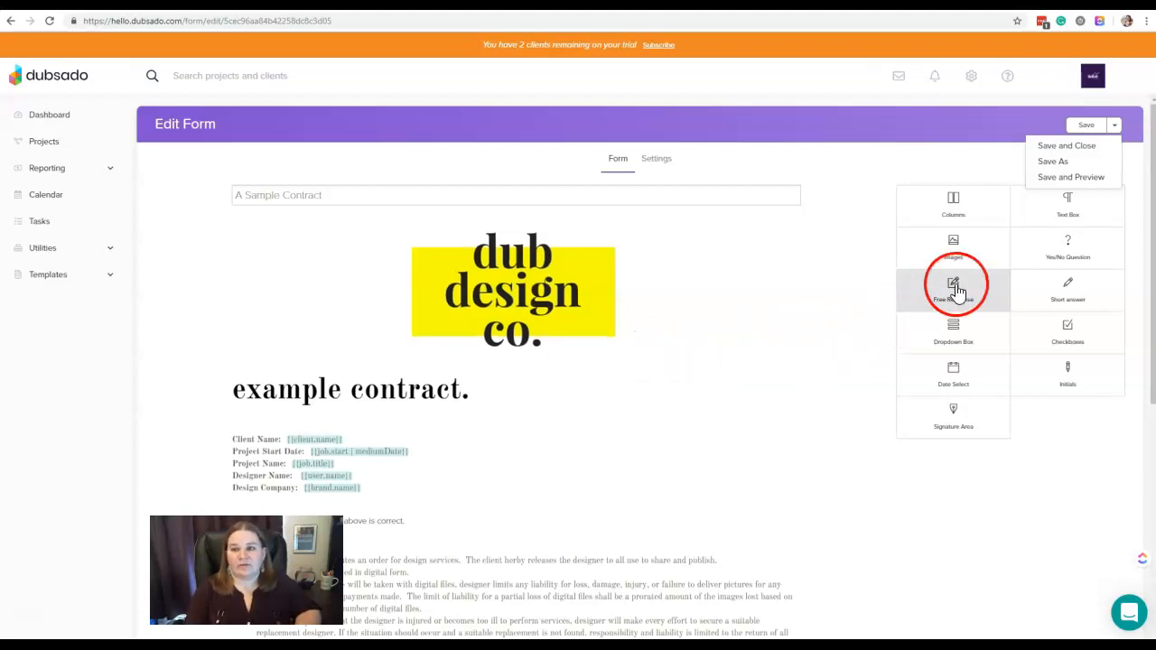
- Save the sample contract and close it to return to the forms list
click(1084, 125)
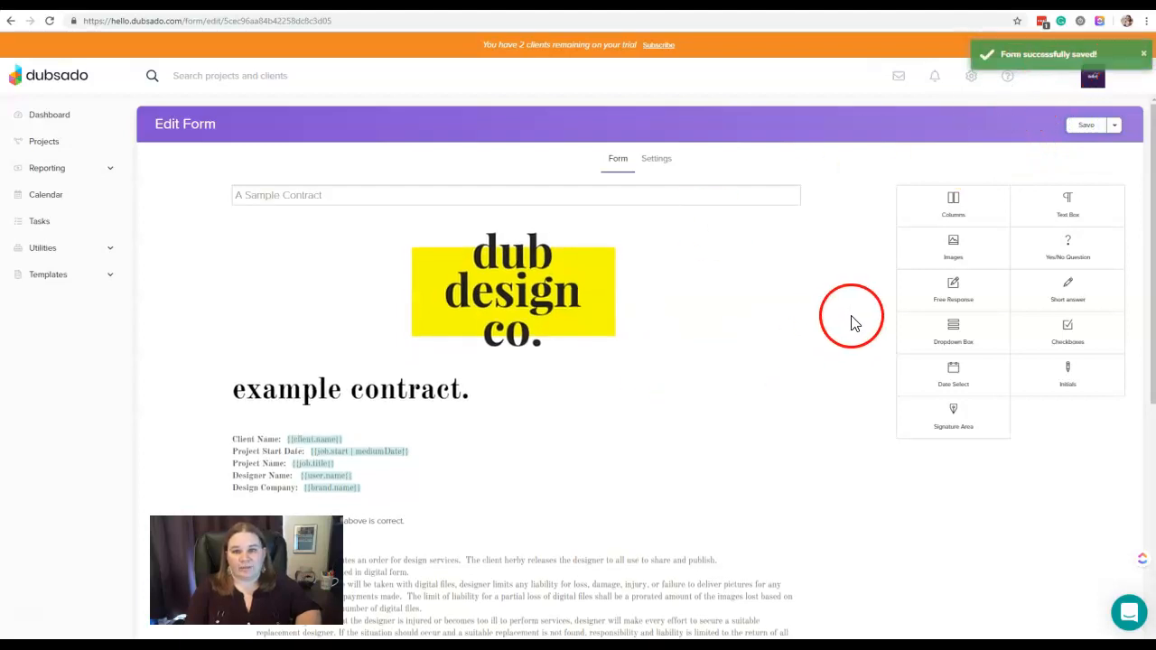
click(1116, 128)
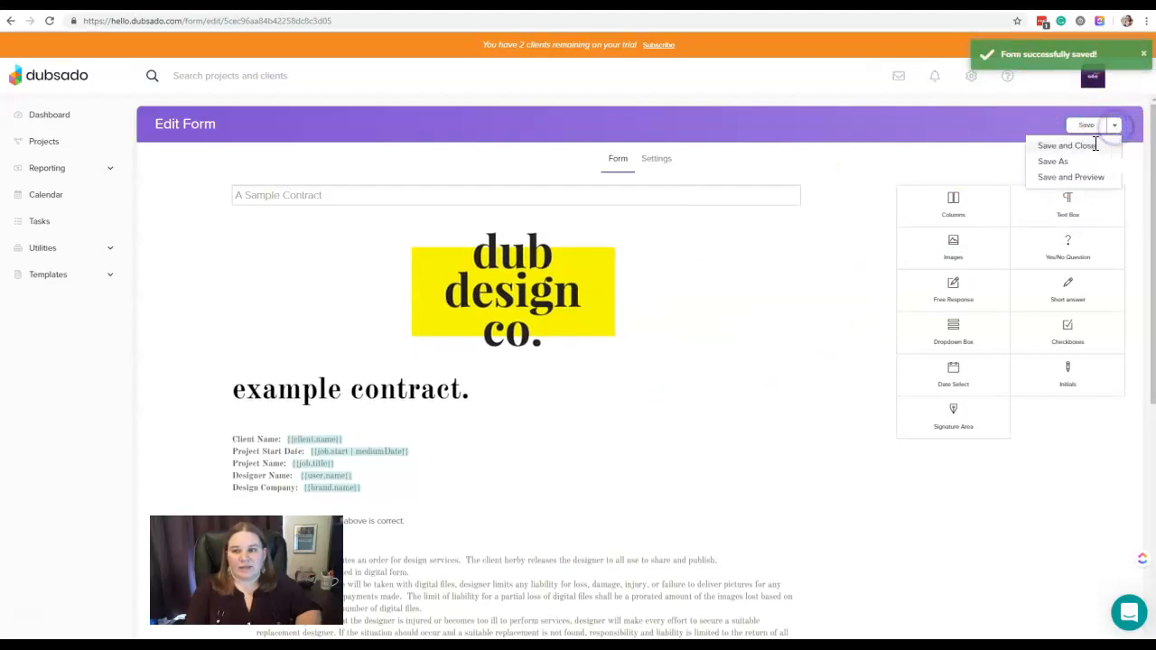
click(1089, 145)
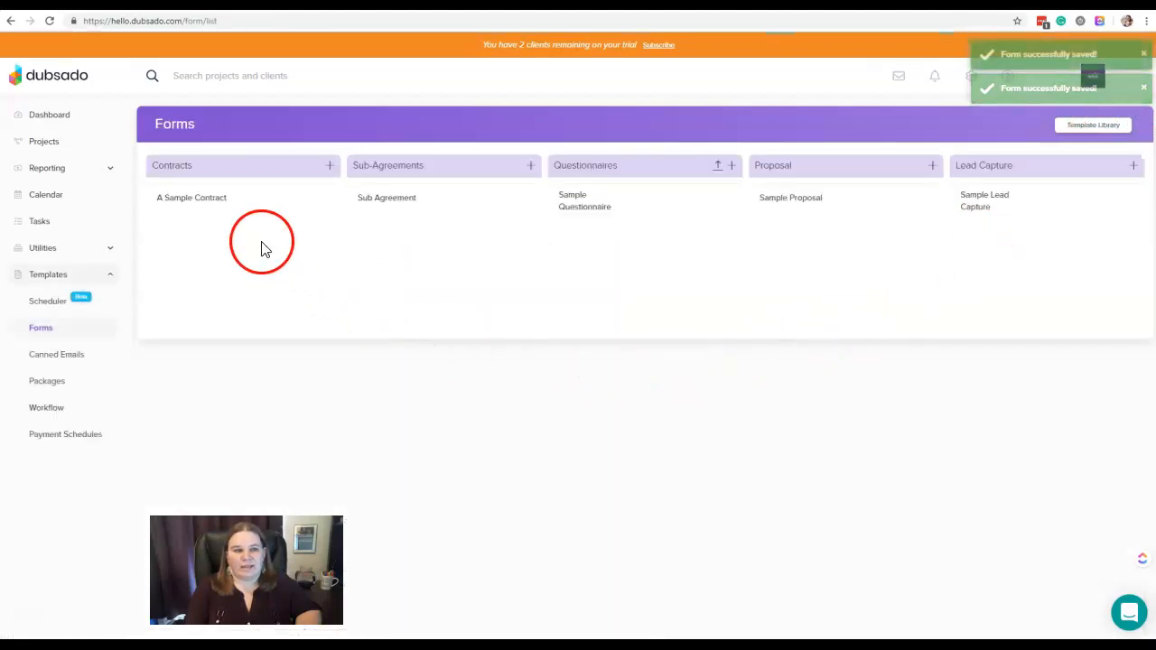